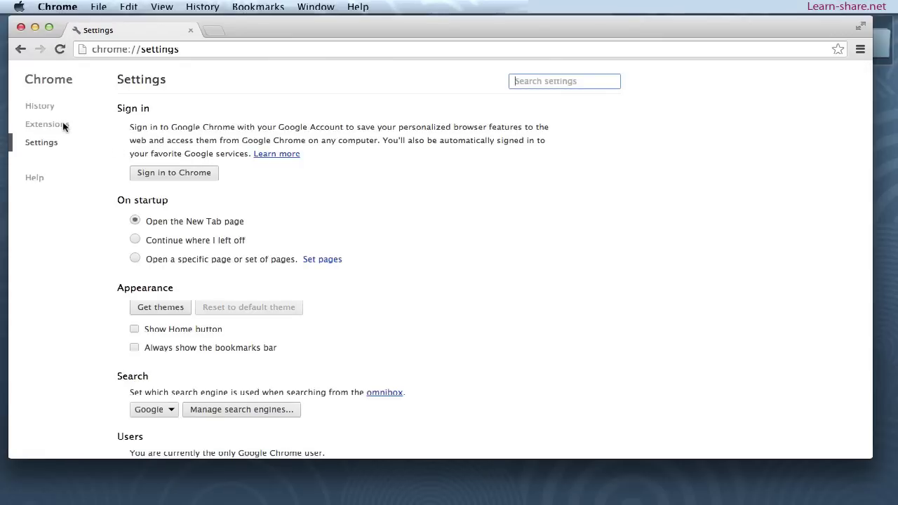
# Step: Go from the Extensions page to the Chrome Web Store and search for "makegif"
pyautogui.click(64, 127)
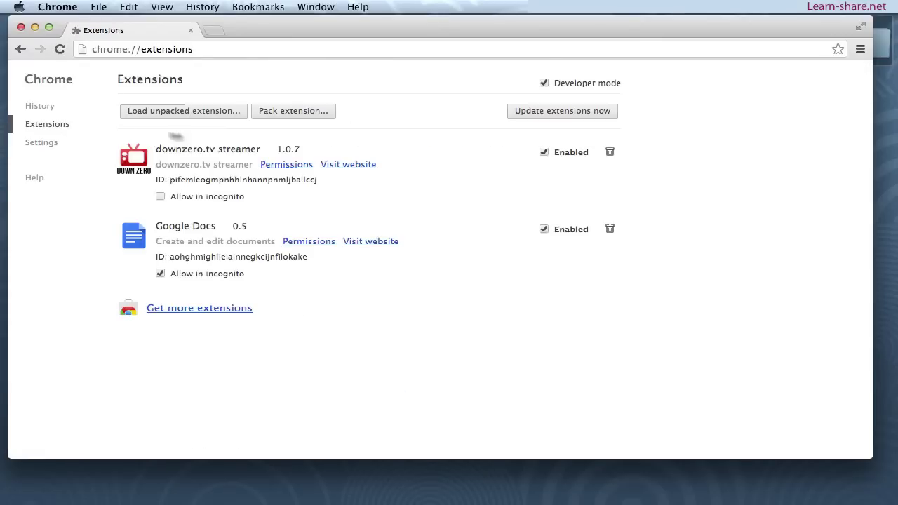
pyautogui.click(221, 310)
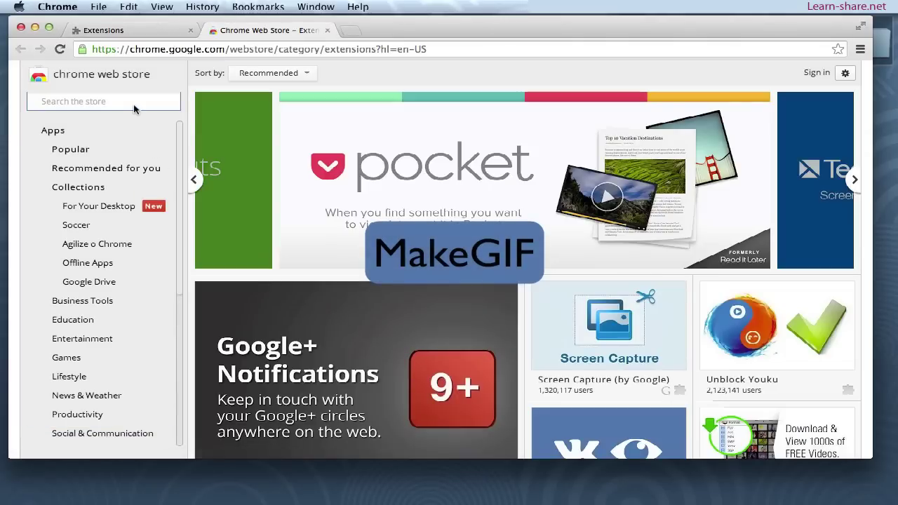
pyautogui.write('make')
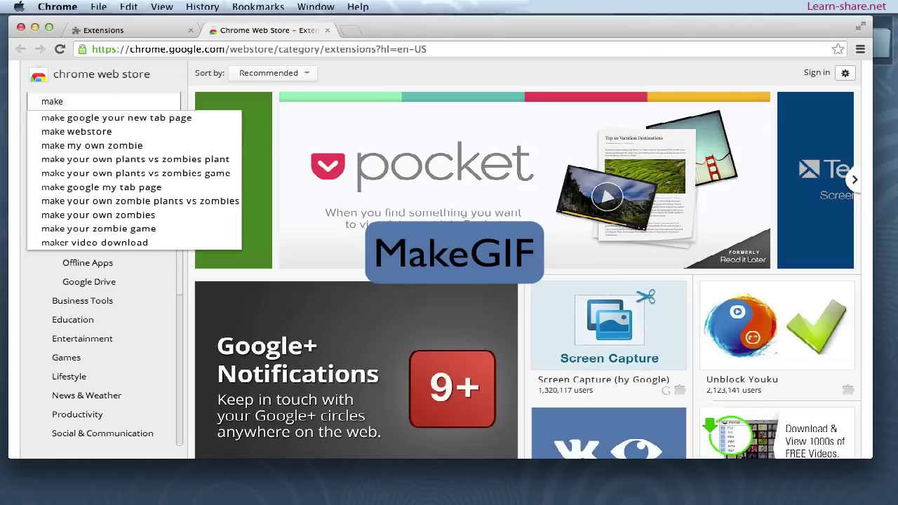
pyautogui.write('gif')
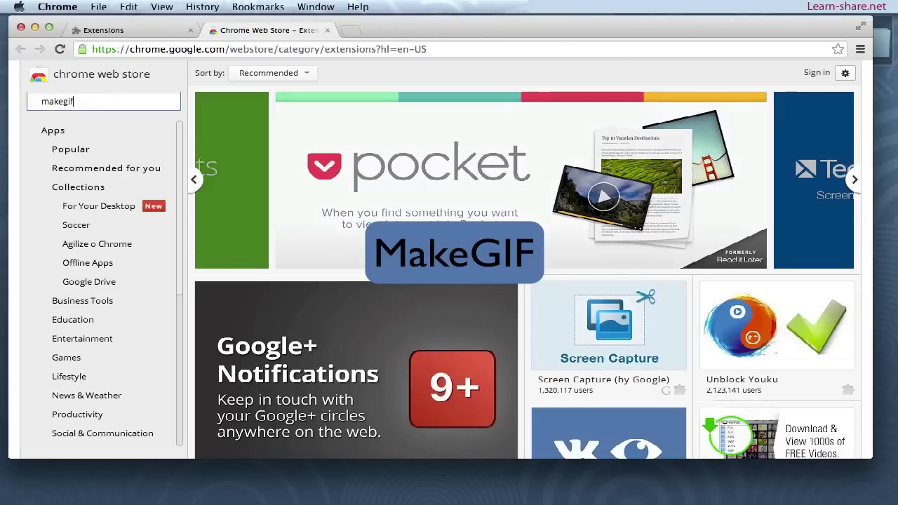
pyautogui.press('Return')
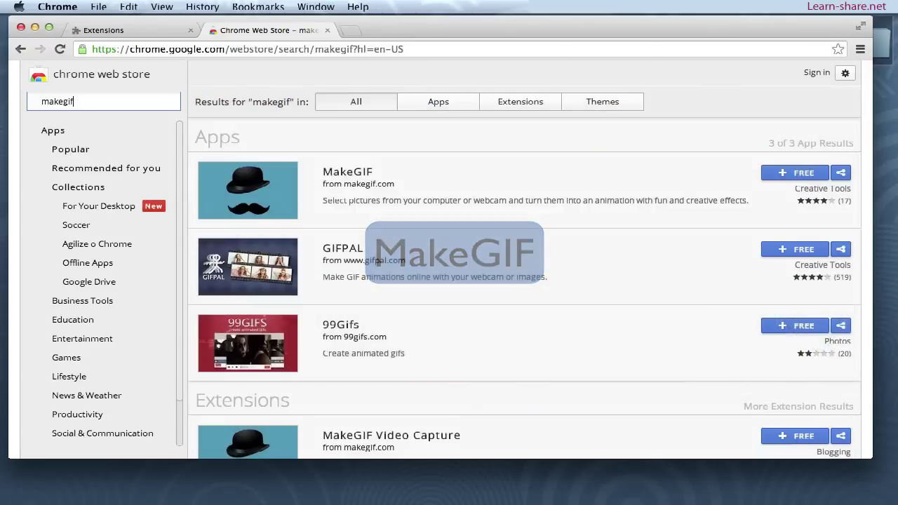
# Step: Open the MakeGIF app from makegif.com, request the free install and allow access to the stored keychain credentials
pyautogui.click(354, 174)
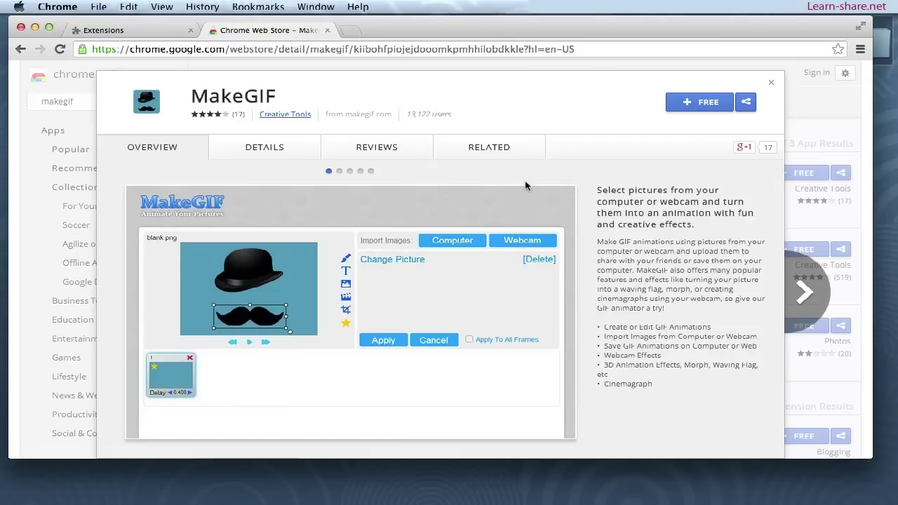
pyautogui.click(702, 102)
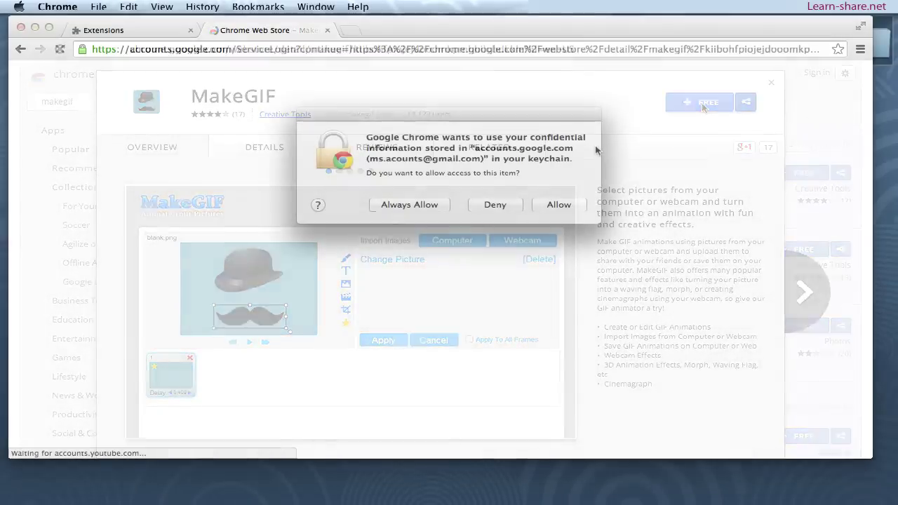
pyautogui.click(546, 205)
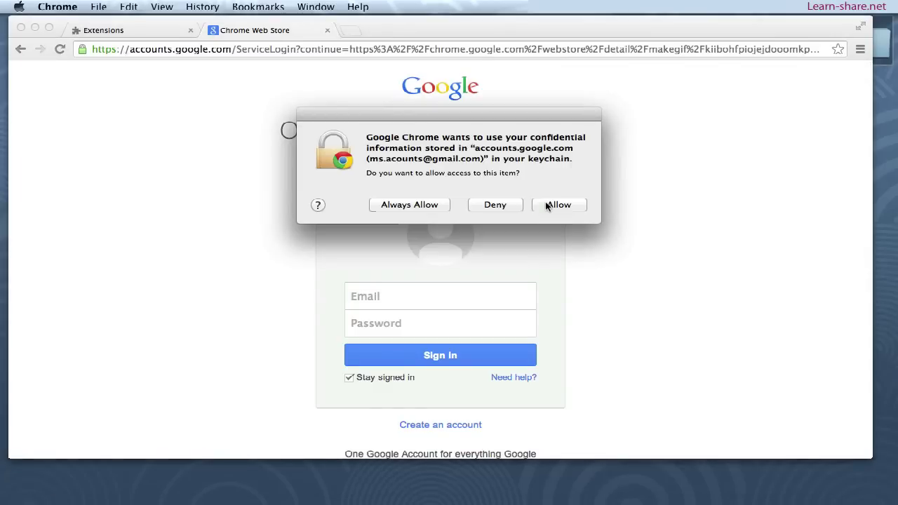
pyautogui.click(547, 205)
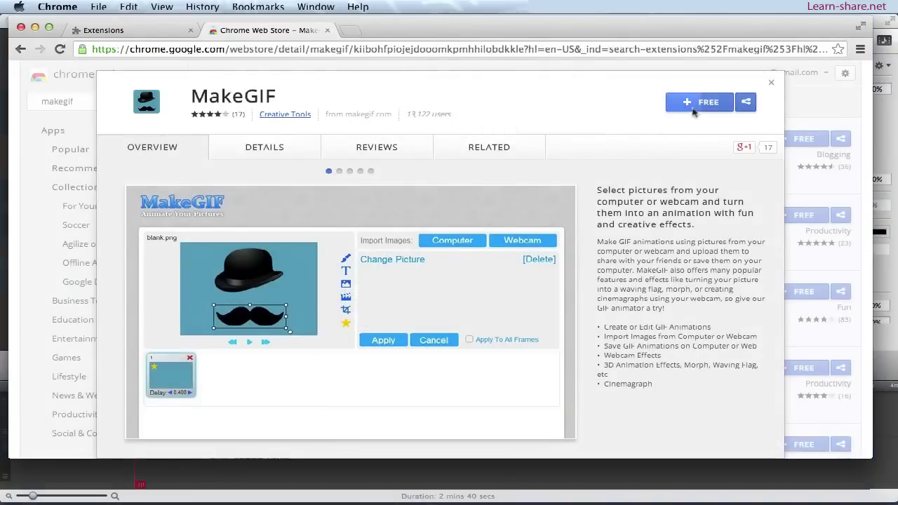
# Step: Add MakeGIF to the browser, closing the Apps tab and the notice for the MakeGIF Video Capture extension
pyautogui.click(699, 103)
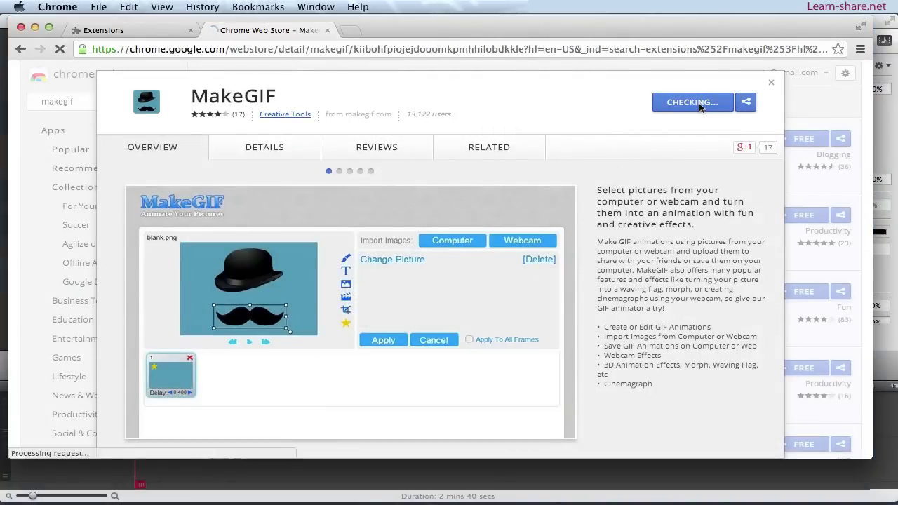
pyautogui.click(565, 132)
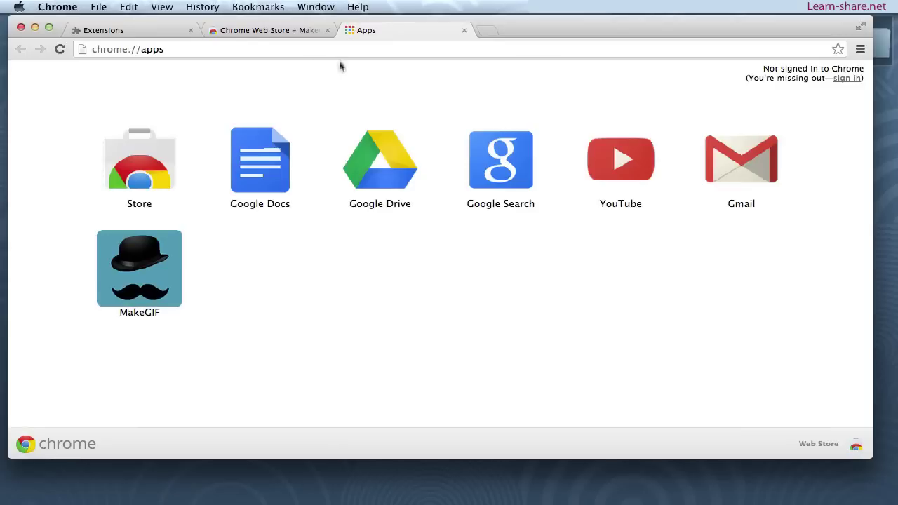
pyautogui.press('super+w')
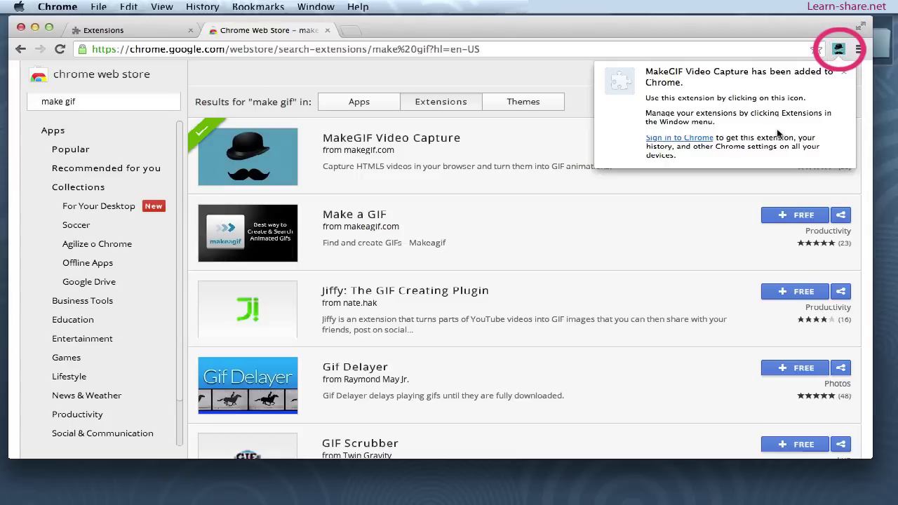
pyautogui.click(844, 73)
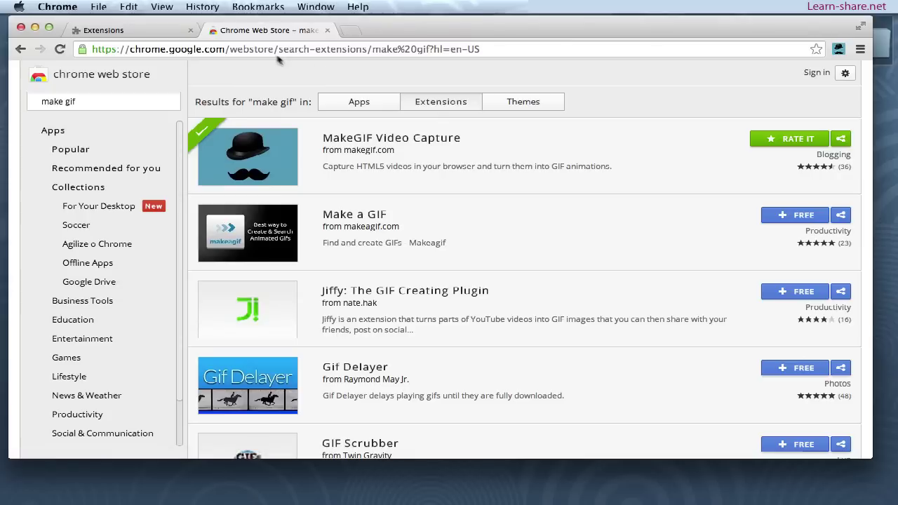
# Step: Go to YouTube in the current tab using the suggested address
pyautogui.click(252, 51)
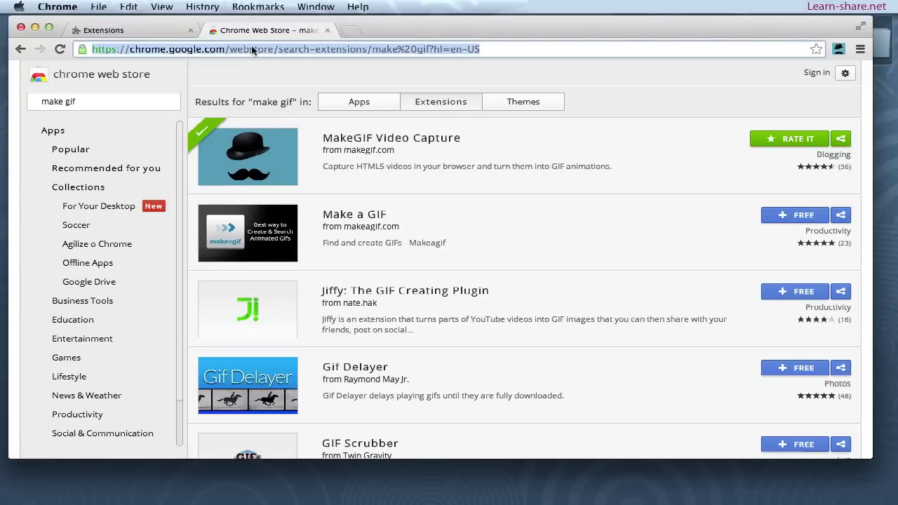
pyautogui.write('yout')
pyautogui.press('Down')
pyautogui.press('Return')
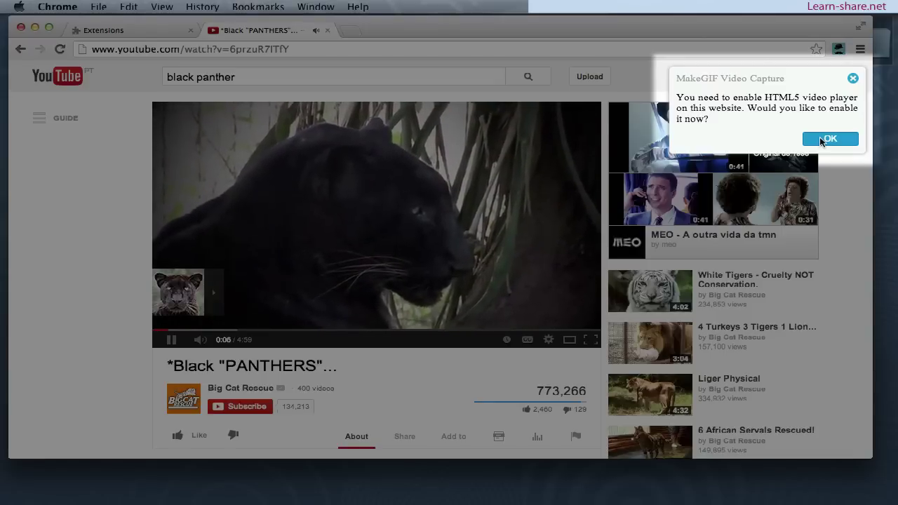
# Step: Accept the prompt to enable HTML5, request YouTube's HTML5 player and refresh the black panther video page
pyautogui.click(822, 140)
pyautogui.scroll(-5, 317, 208)
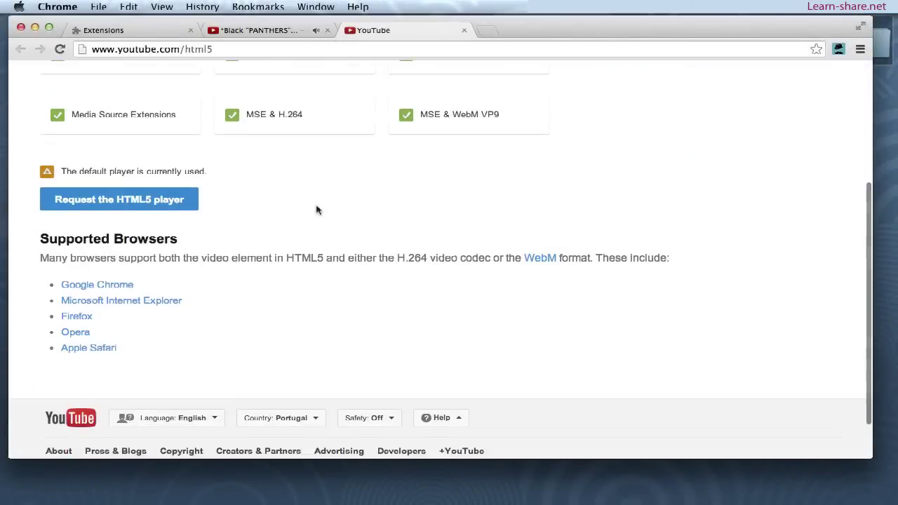
pyautogui.click(155, 199)
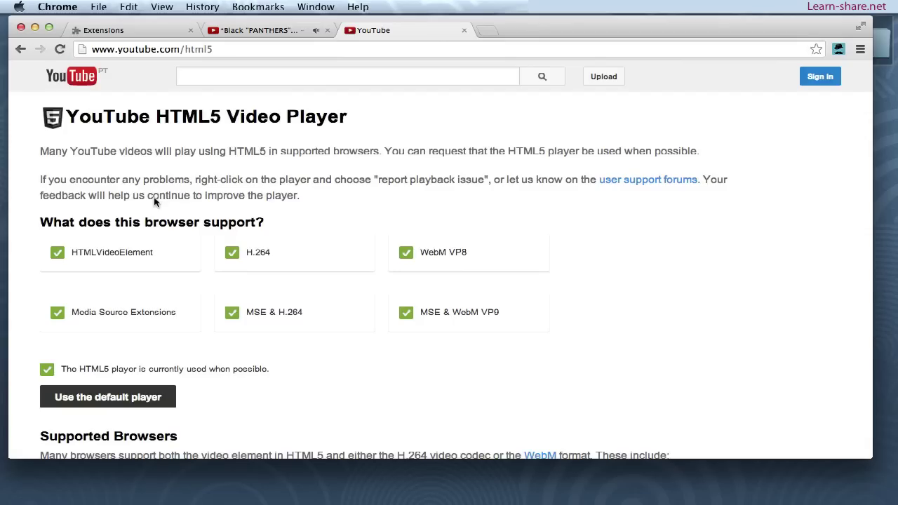
pyautogui.scroll(-5, 198, 310)
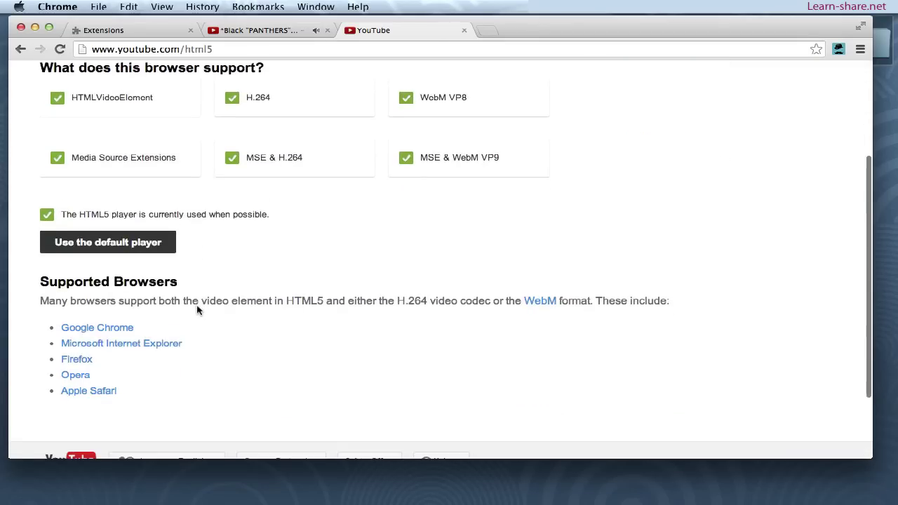
pyautogui.scroll(5, 197, 310)
pyautogui.click(300, 31)
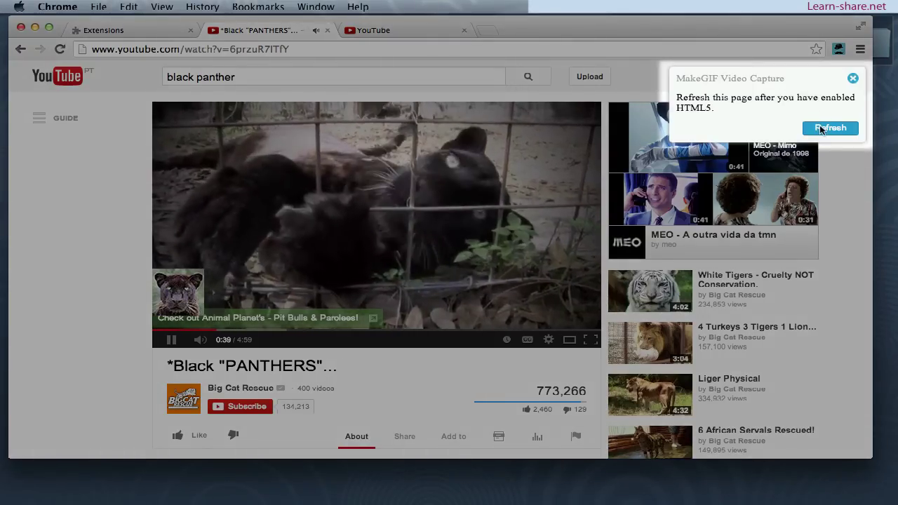
pyautogui.click(821, 129)
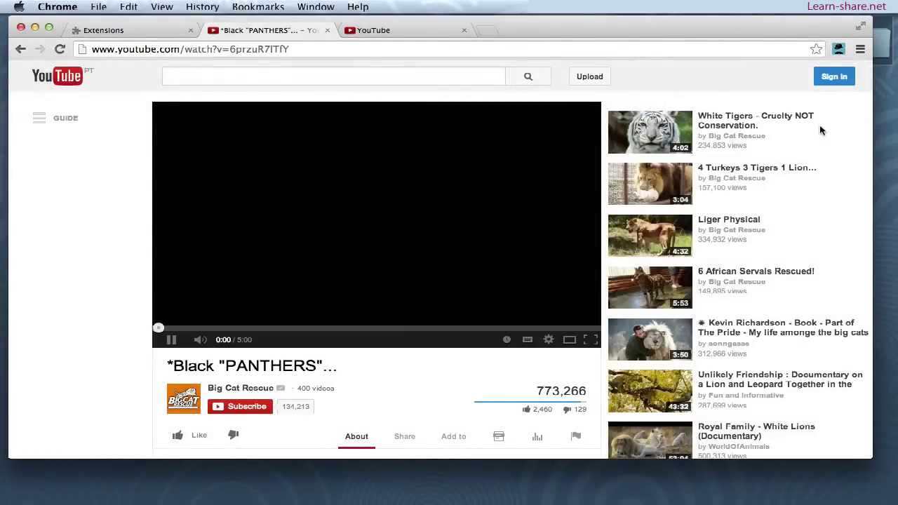
# Step: Launch MakeGIF Video Capture on the panther video, accept the redirect to HTML5 video and start playback
pyautogui.click(839, 49)
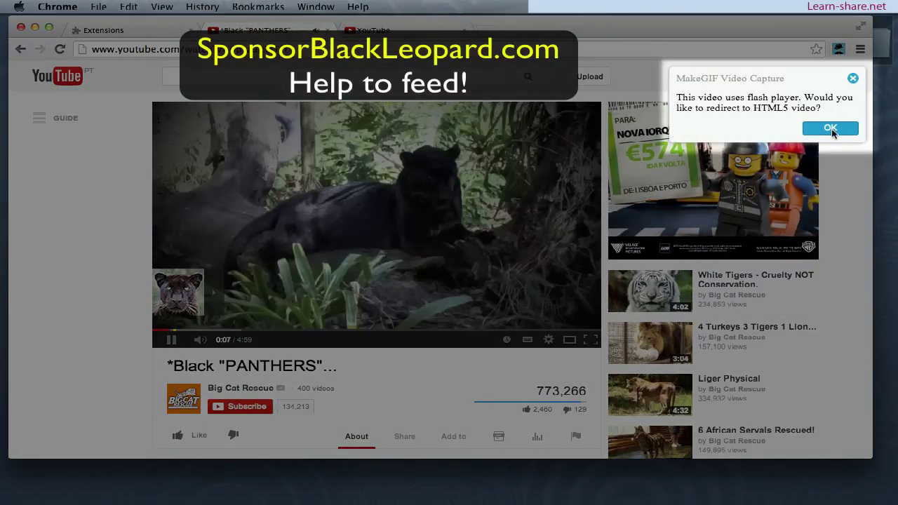
pyautogui.click(853, 78)
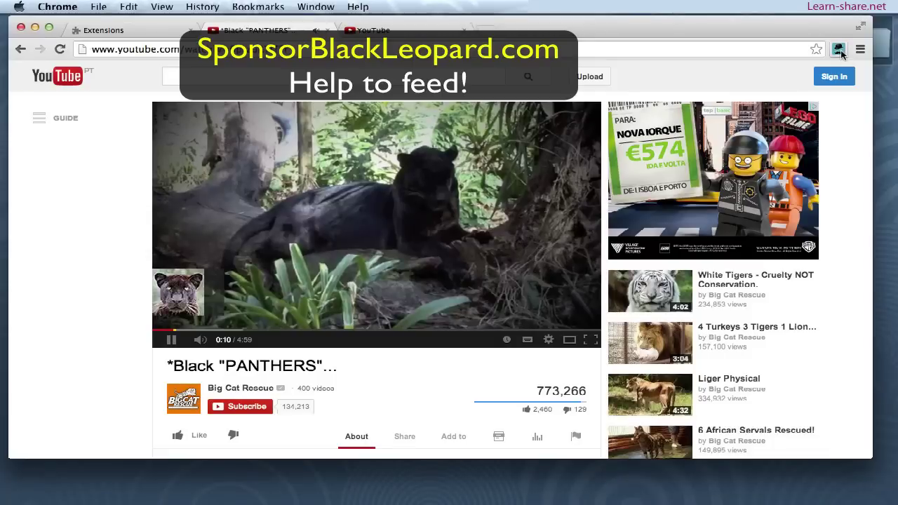
pyautogui.click(839, 49)
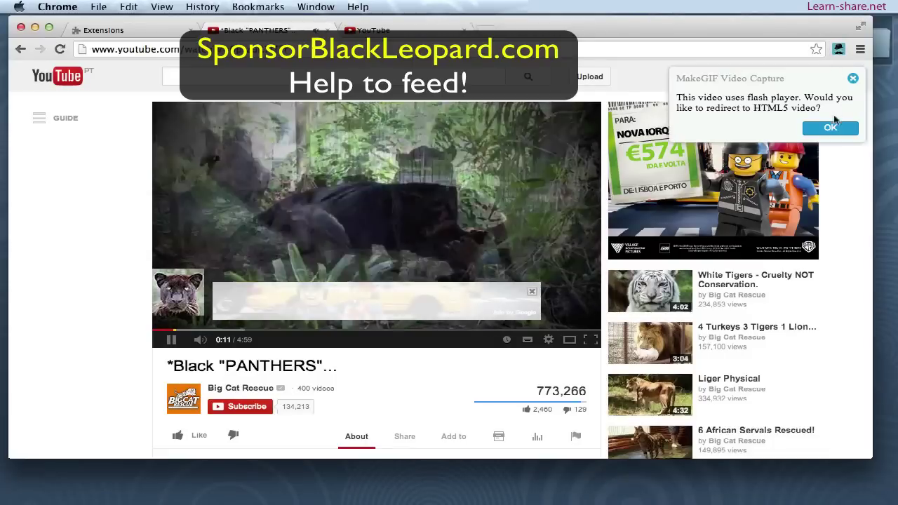
pyautogui.click(831, 128)
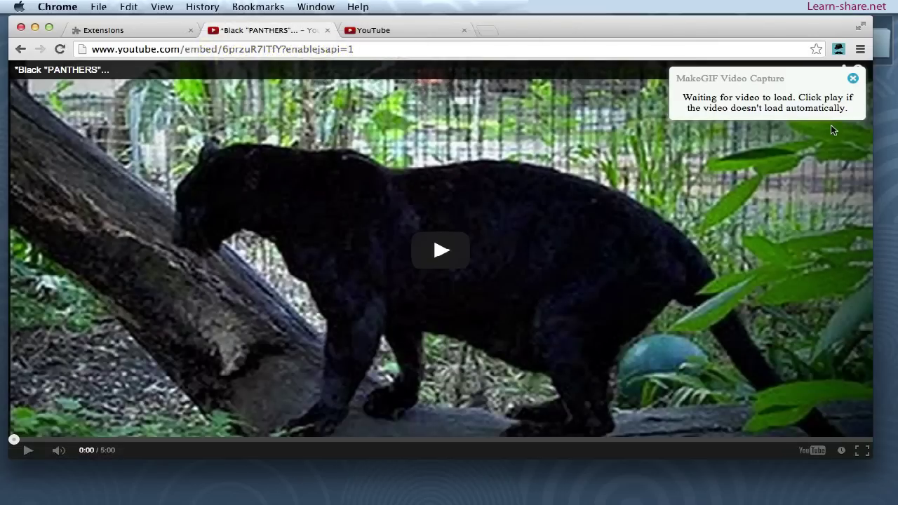
pyautogui.click(433, 252)
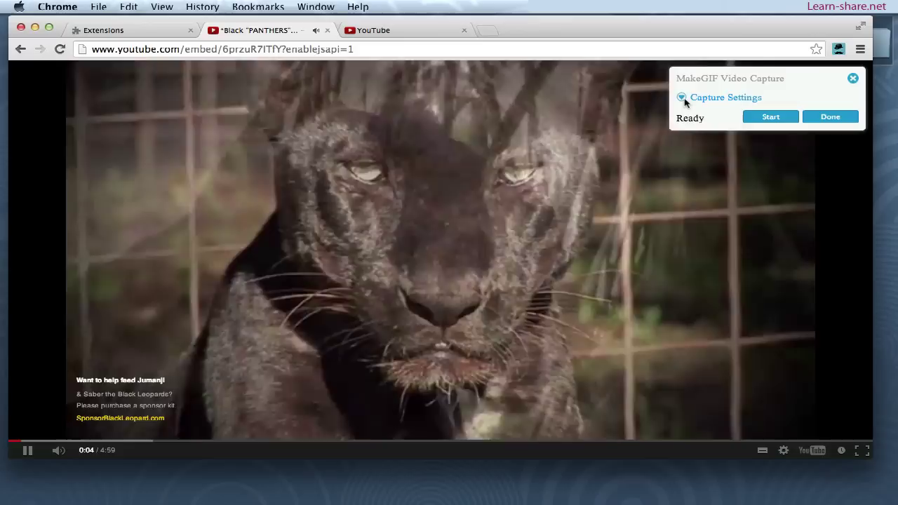
# Step: Expand the capture settings and choose Medium quality
pyautogui.click(683, 98)
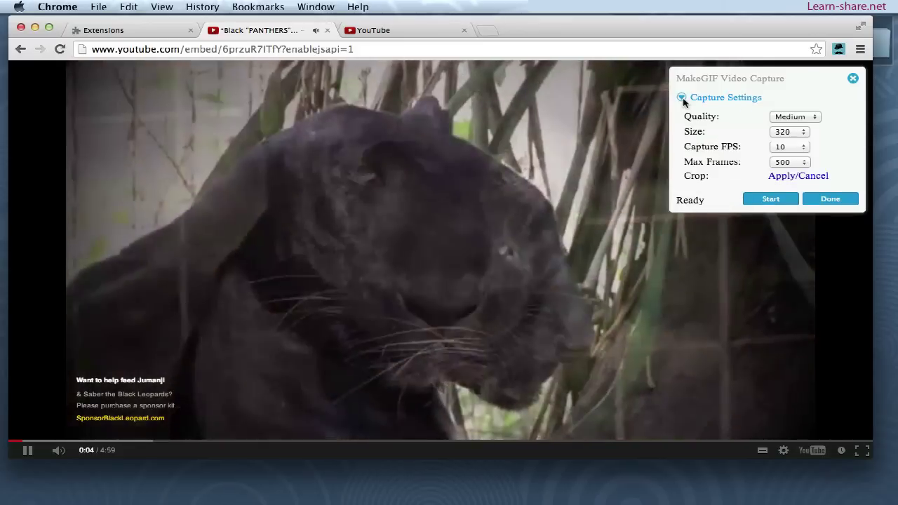
pyautogui.click(814, 119)
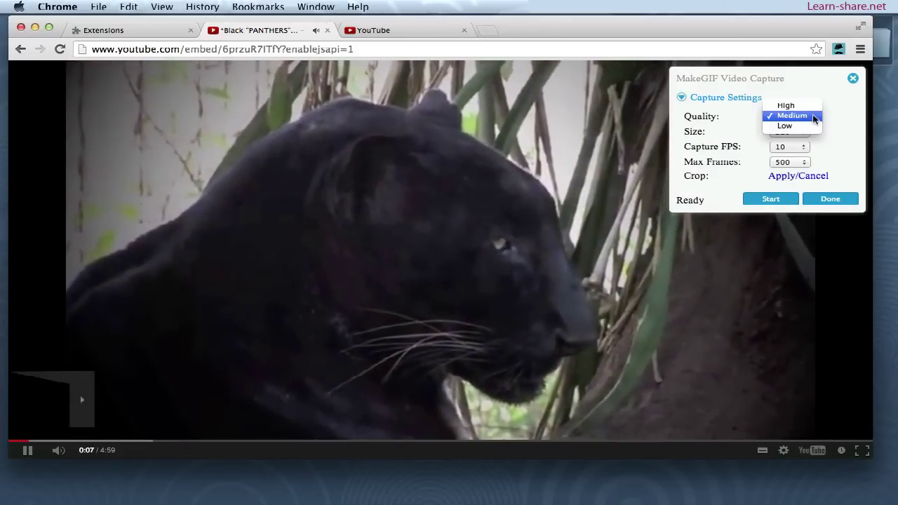
pyautogui.click(812, 116)
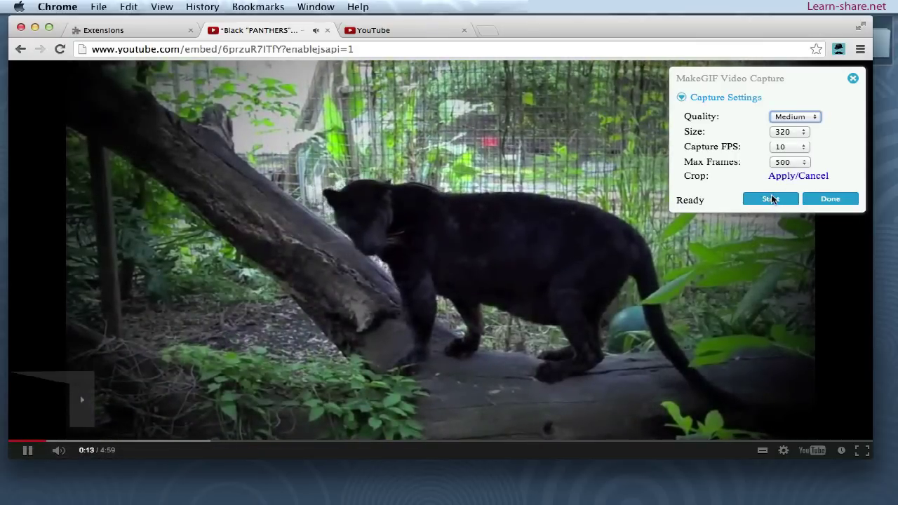
# Step: Capture the panther scene from about 0:13 of the video, stop capturing, pause playback and finish the capture
pyautogui.click(770, 199)
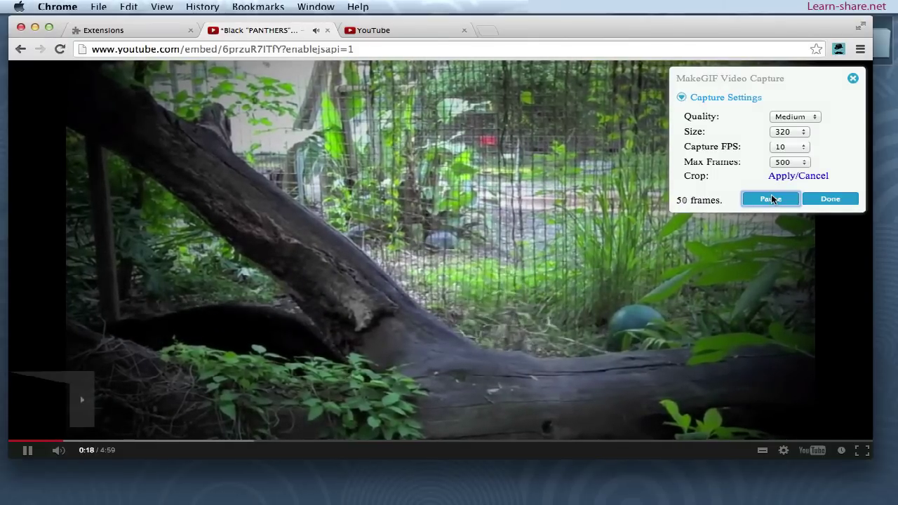
pyautogui.click(771, 199)
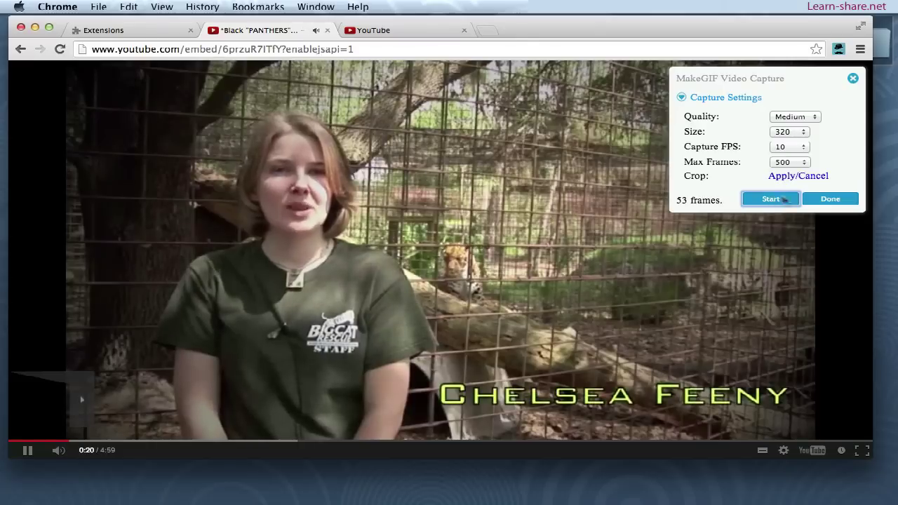
pyautogui.click(621, 265)
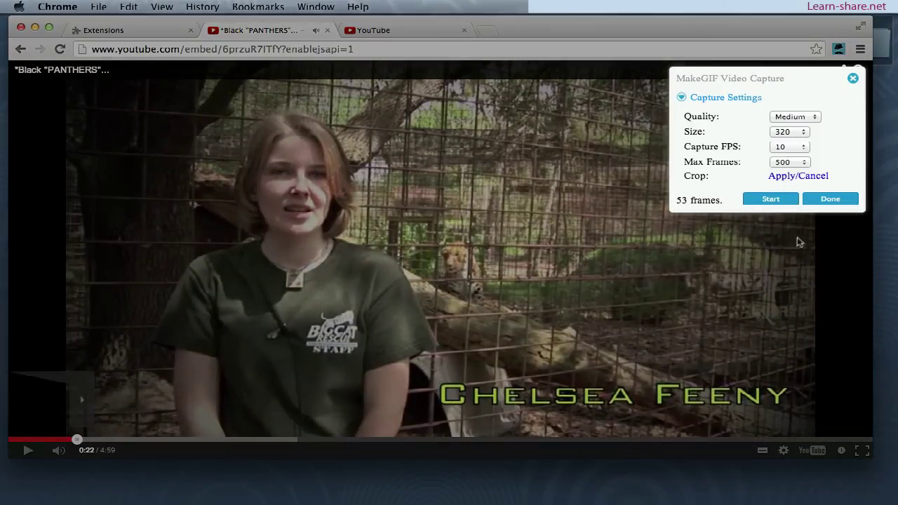
pyautogui.click(830, 199)
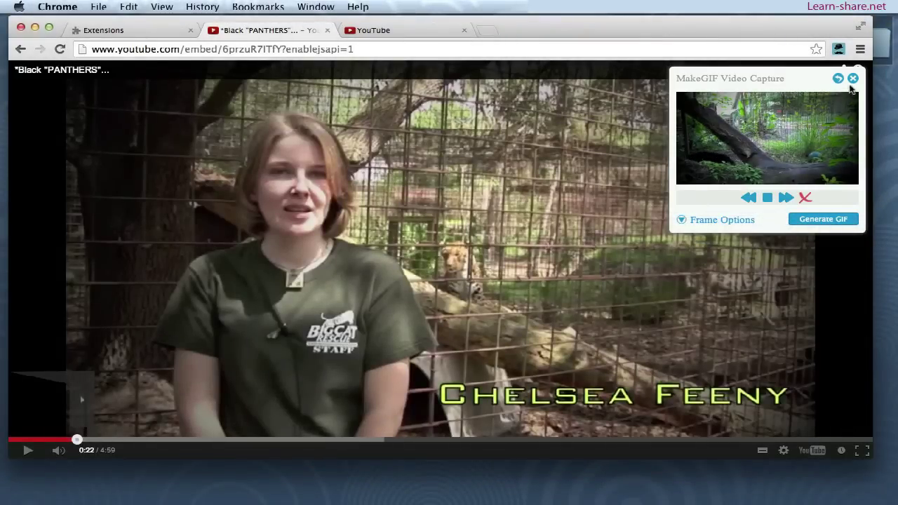
# Step: Close the capture preview, move the video to 0:50 and resume playback from there
pyautogui.click(853, 78)
pyautogui.moveTo(77, 440); pyautogui.dragTo(162, 439)
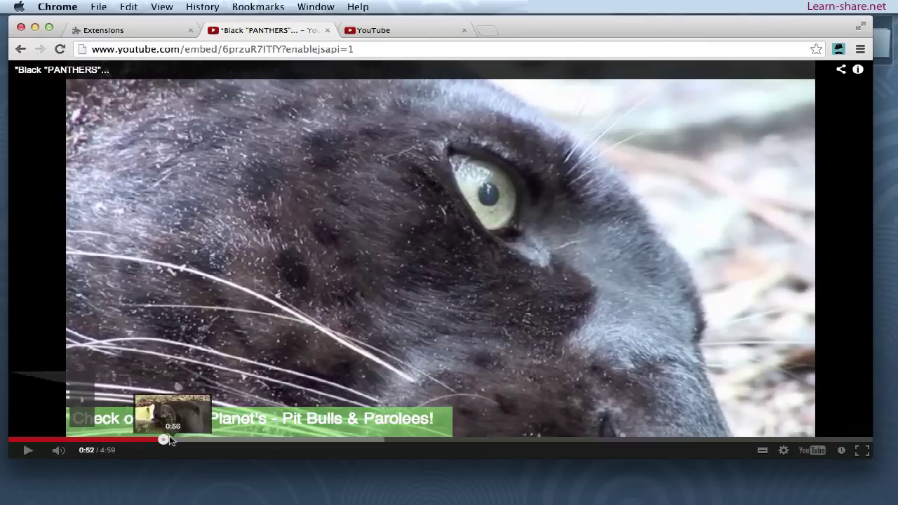
pyautogui.click(157, 440)
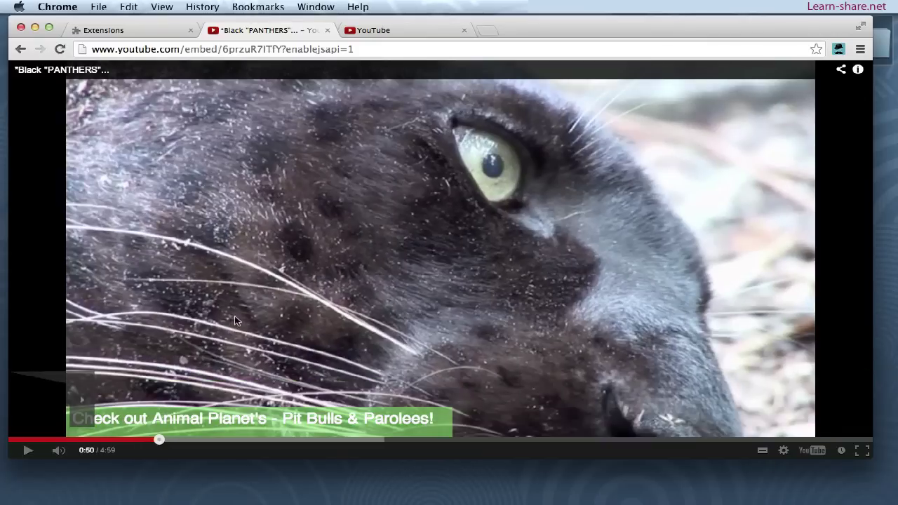
pyautogui.click(235, 319)
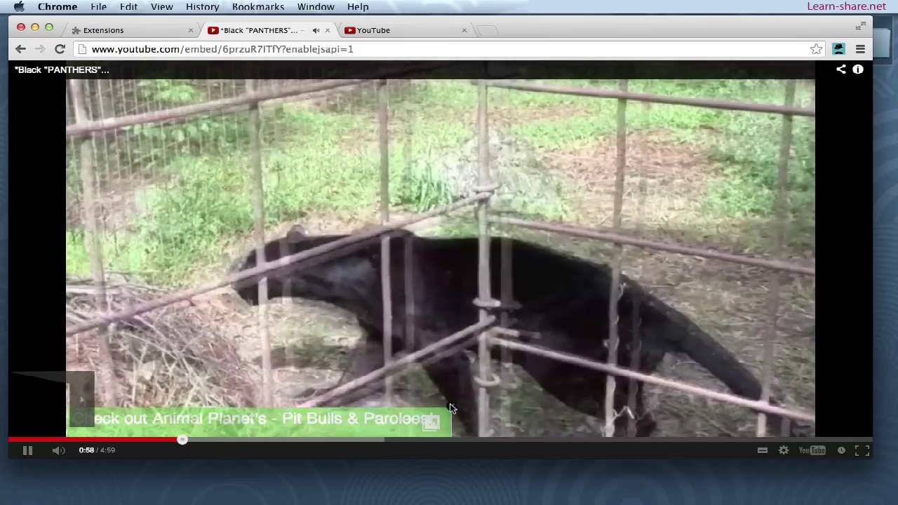
# Step: Move the panther video back to about 0:52, just before the face close-up
pyautogui.click(451, 406)
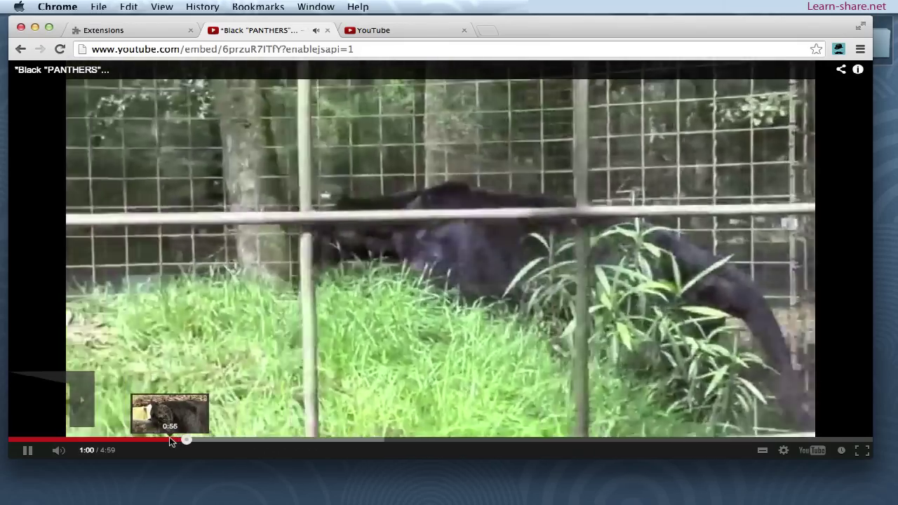
pyautogui.click(169, 439)
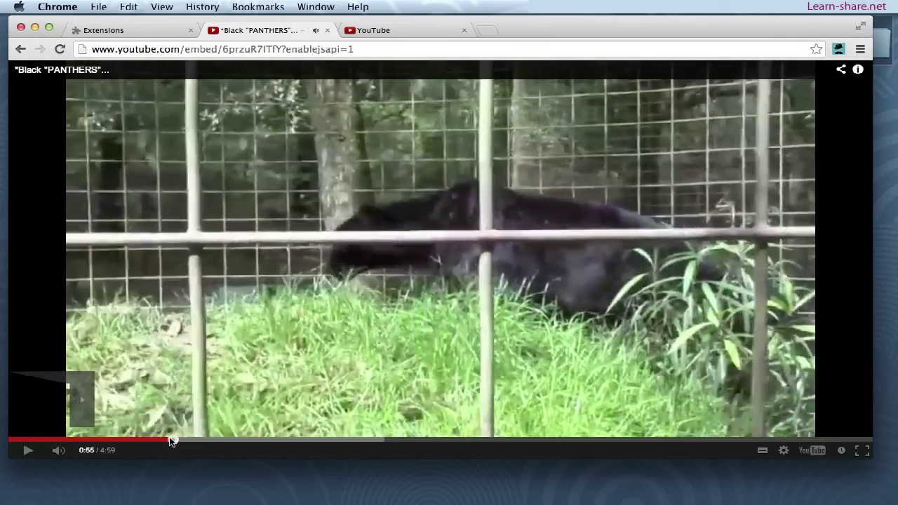
pyautogui.click(161, 440)
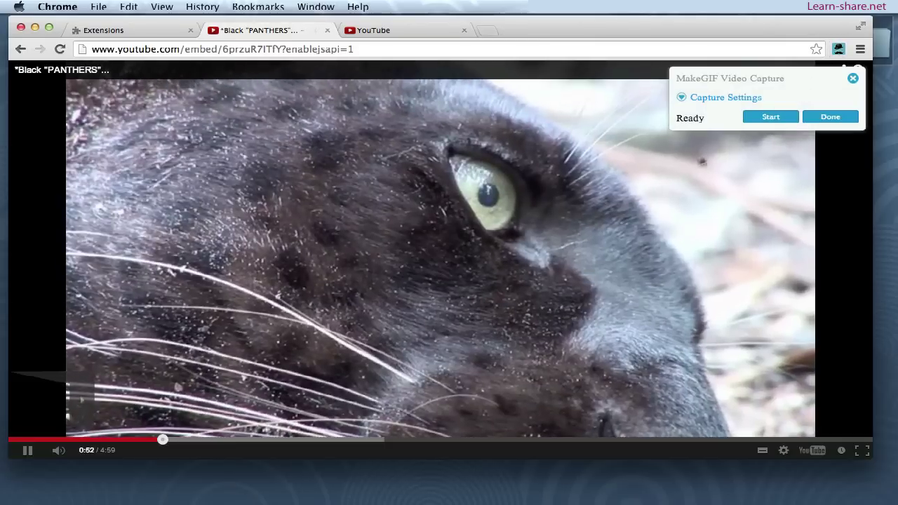
# Step: Capture the panther scene from about 0:52 to 0:58, finish the capture and pause the video
pyautogui.click(771, 117)
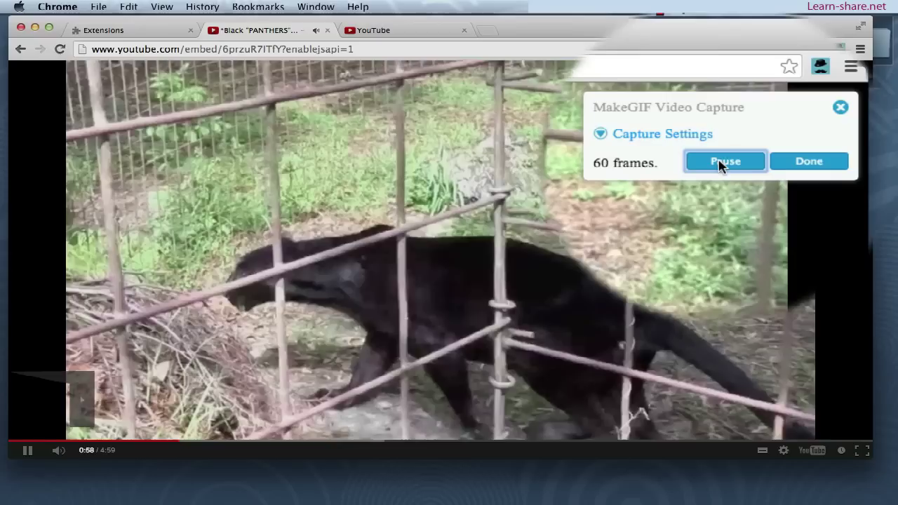
pyautogui.click(724, 162)
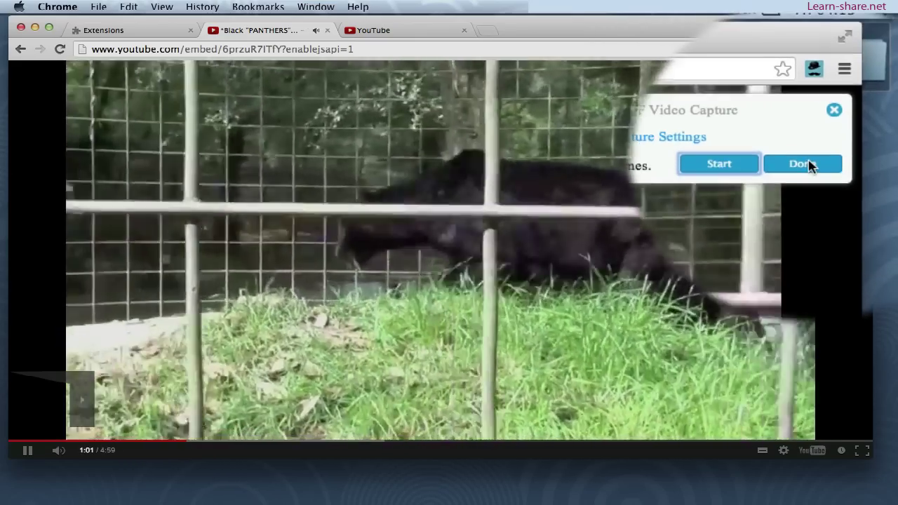
pyautogui.click(810, 165)
pyautogui.click(461, 243)
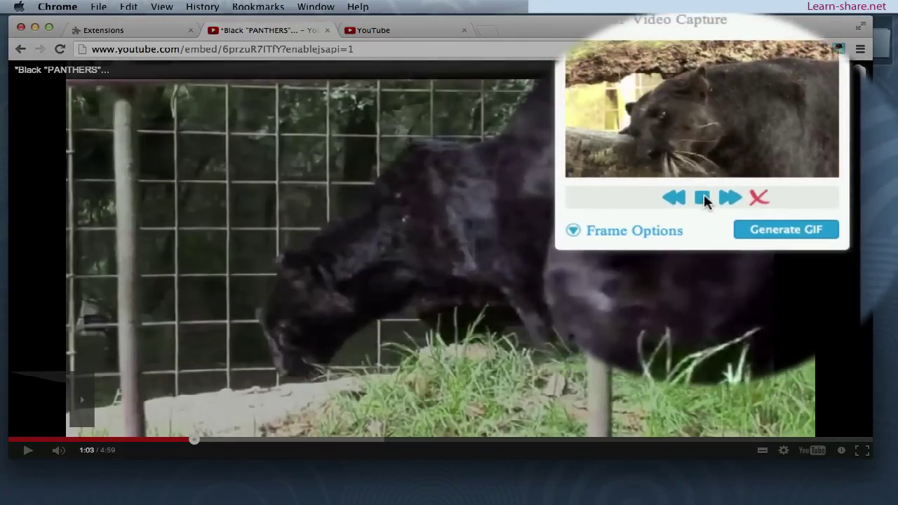
# Step: Stop the capture preview, step to frame 60 and delete the last four frames, which show the panther behind bars
pyautogui.click(702, 199)
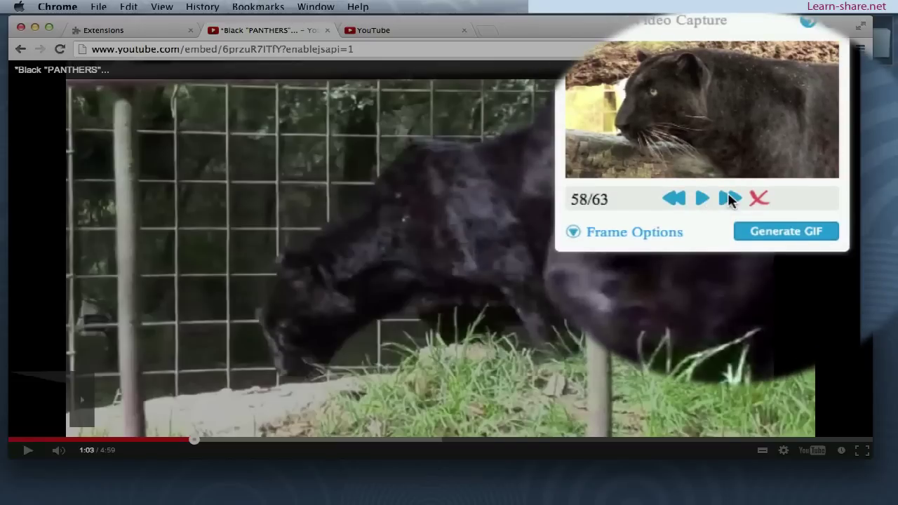
pyautogui.click(729, 198)
pyautogui.click(729, 198)
pyautogui.click(729, 198)
pyautogui.click(685, 200)
pyautogui.click(685, 200)
pyautogui.click(729, 197)
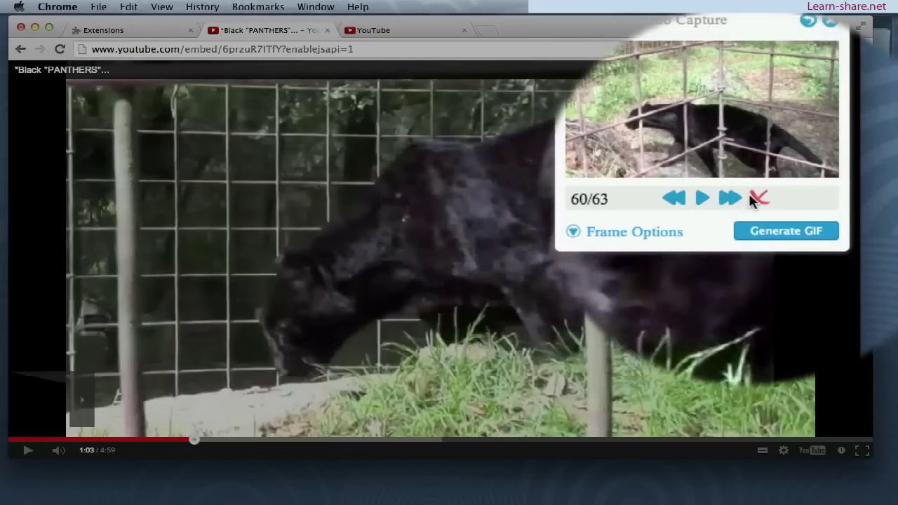
pyautogui.click(752, 200)
pyautogui.click(752, 200)
pyautogui.click(752, 200)
pyautogui.click(752, 200)
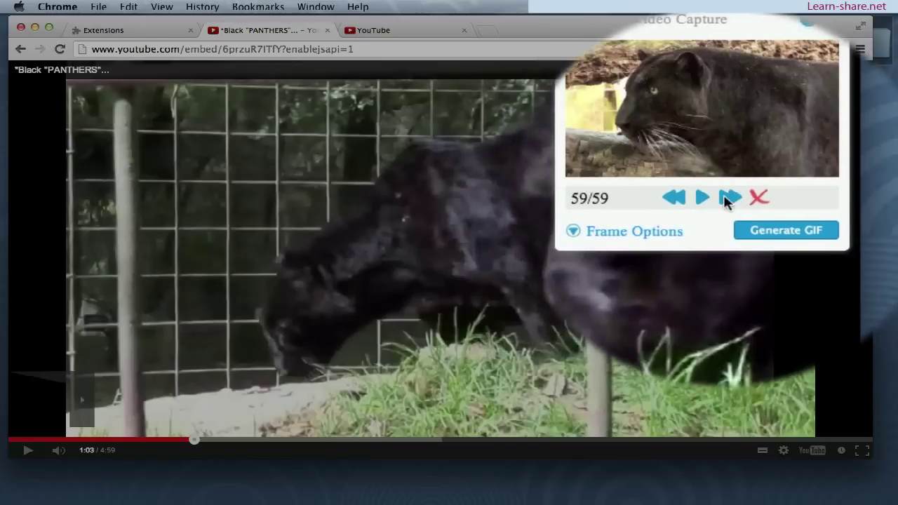
# Step: Step through the remaining panther frames and replay the preview to check the trimmed ending
pyautogui.click(728, 199)
pyautogui.click(728, 198)
pyautogui.click(728, 198)
pyautogui.click(728, 199)
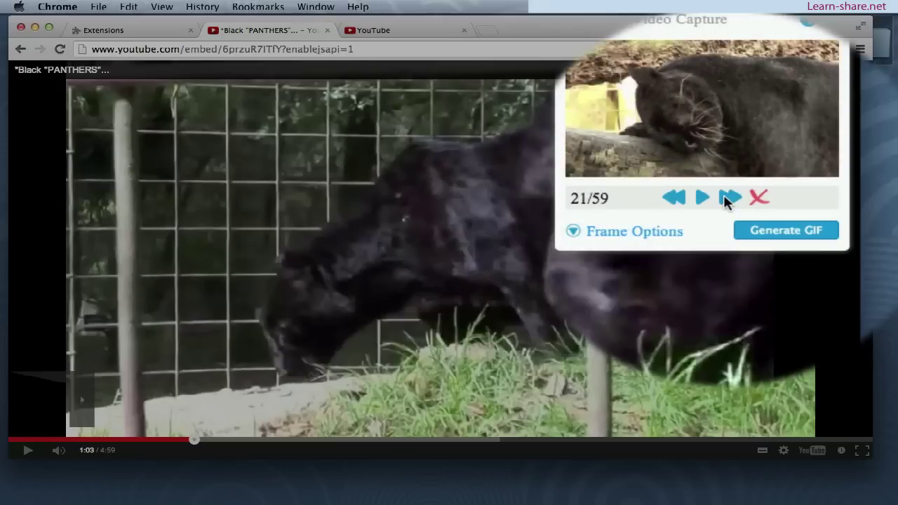
pyautogui.click(725, 200)
pyautogui.click(702, 198)
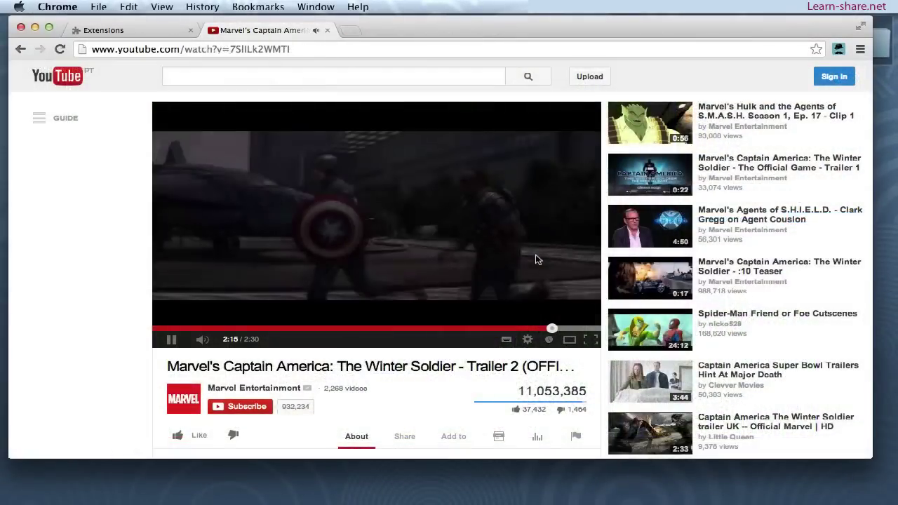
# Step: Capture the Captain America: The Winter Soldier trailer from 2:13 with MakeGIF Video Capture and pause playback at 2:26
pyautogui.click(535, 257)
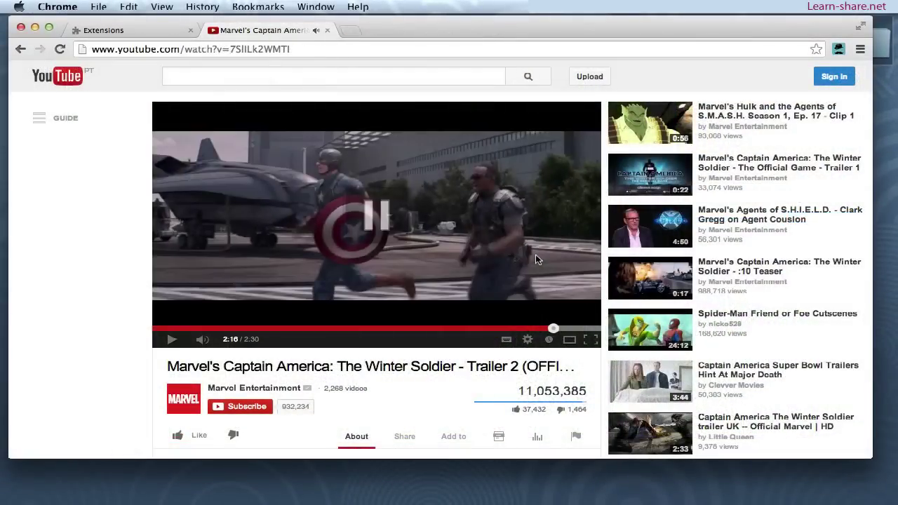
pyautogui.click(547, 327)
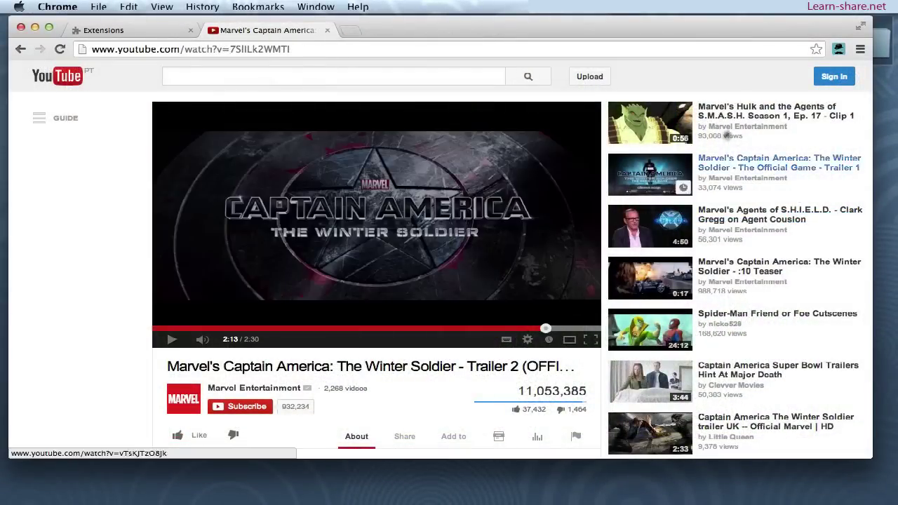
pyautogui.click(838, 51)
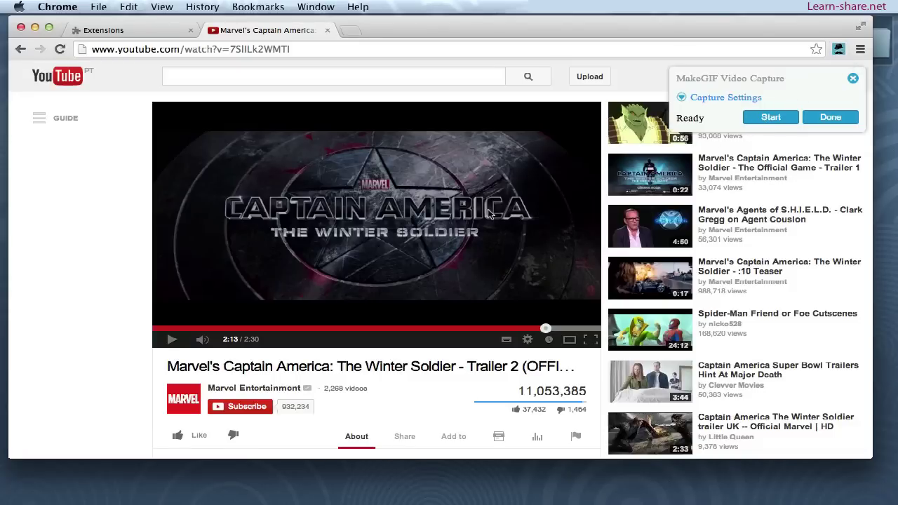
pyautogui.click(757, 116)
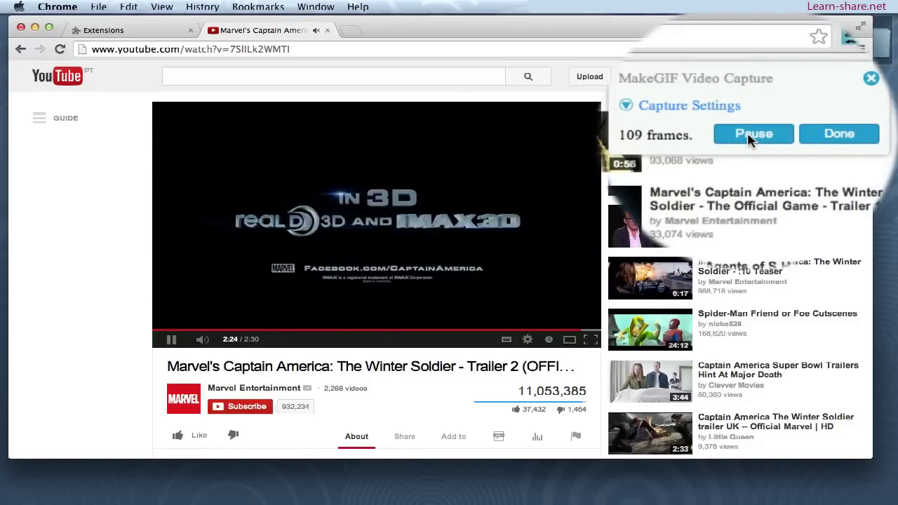
pyautogui.click(484, 208)
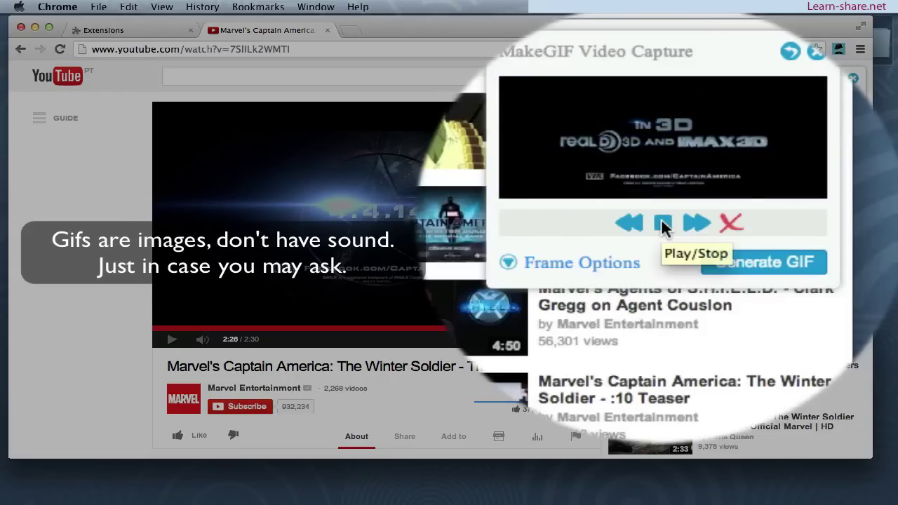
# Step: Stop the trailer preview near the running scene, step back to frame 30 and delete the six dark fade-in frames
pyautogui.click(661, 220)
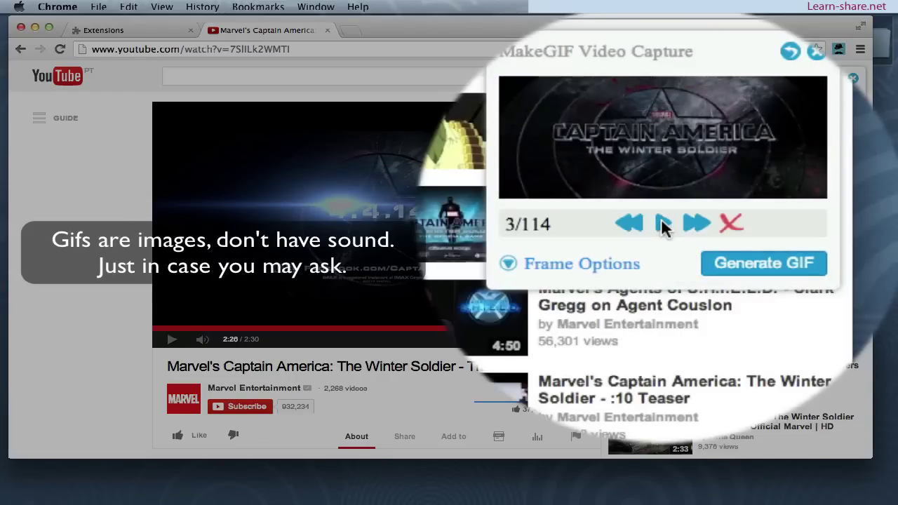
pyautogui.click(661, 223)
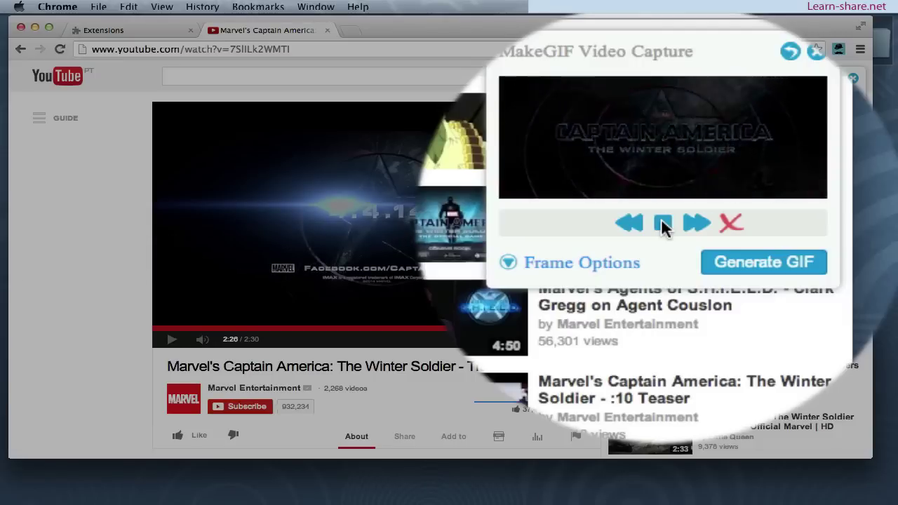
pyautogui.click(661, 221)
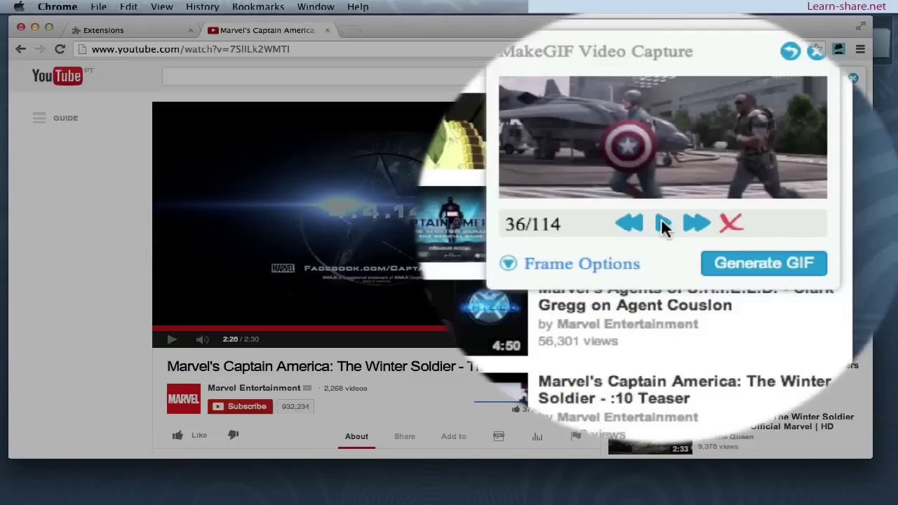
pyautogui.click(652, 224)
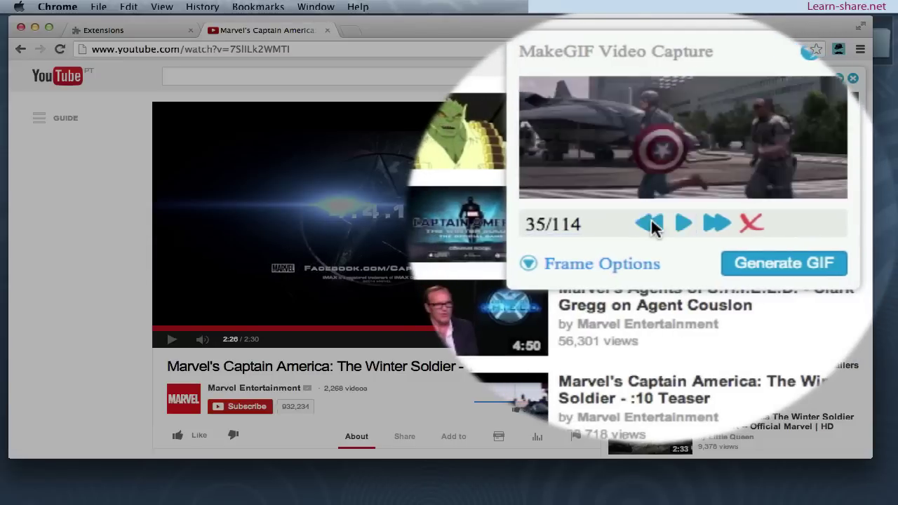
pyautogui.click(652, 224)
pyautogui.click(652, 225)
pyautogui.click(653, 224)
pyautogui.click(652, 225)
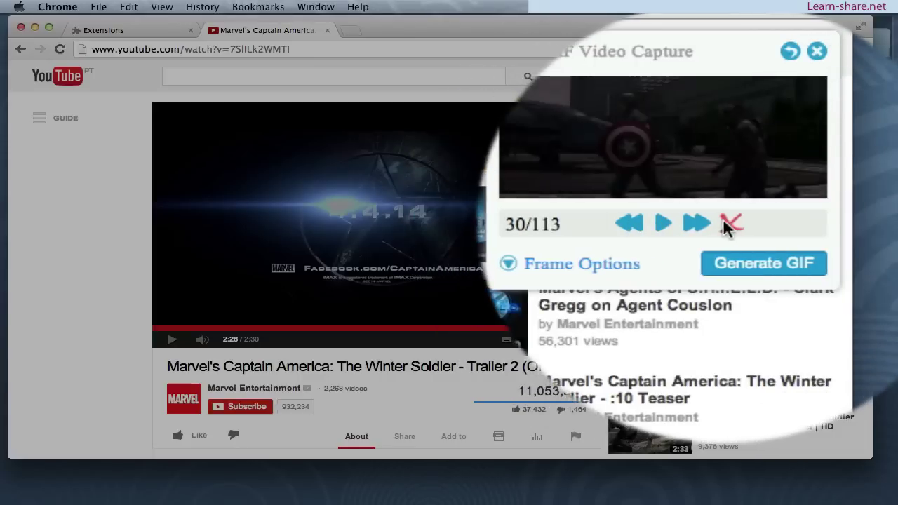
pyautogui.click(723, 219)
pyautogui.click(723, 219)
pyautogui.click(724, 219)
pyautogui.click(724, 219)
pyautogui.click(724, 219)
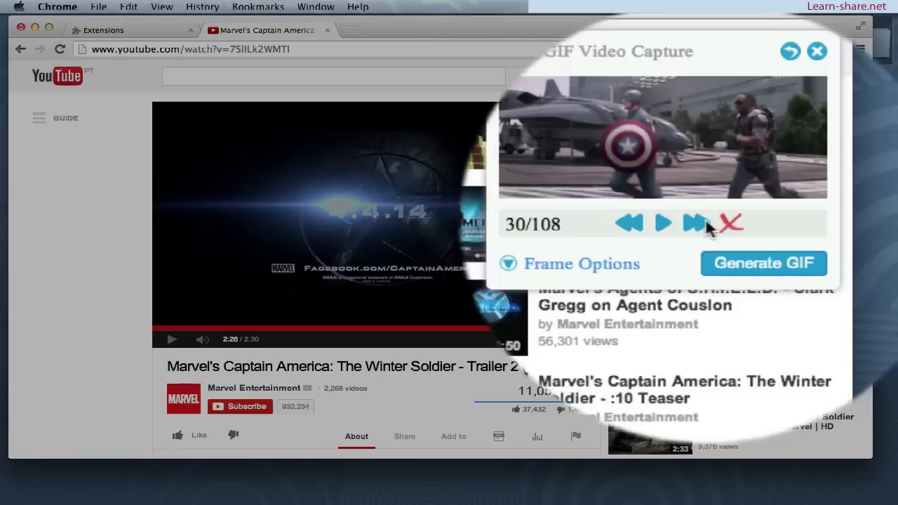
# Step: Step back to frame 15 in the title shot and delete 16 consecutive frames up to the running scene
pyautogui.click(702, 224)
pyautogui.click(653, 225)
pyautogui.click(653, 225)
pyautogui.click(653, 225)
pyautogui.click(653, 225)
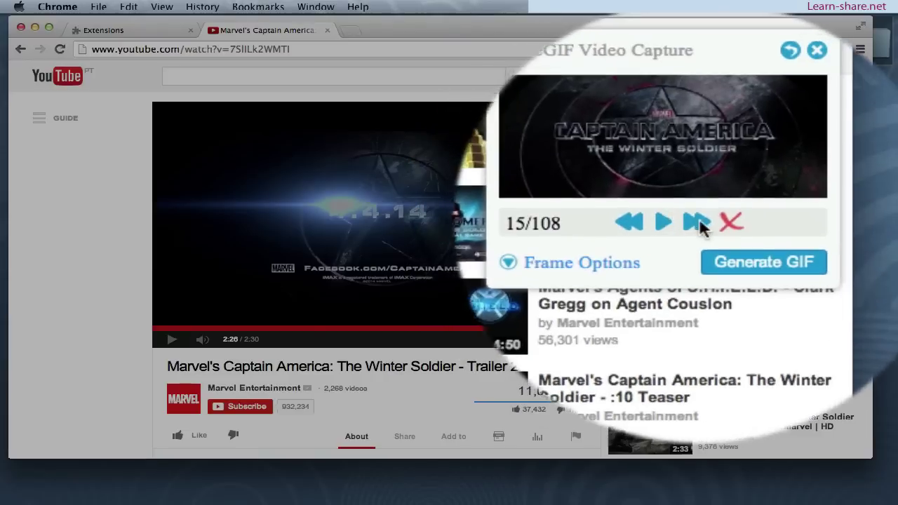
pyautogui.click(724, 220)
pyautogui.click(724, 220)
pyautogui.click(724, 220)
pyautogui.click(724, 221)
pyautogui.click(724, 220)
pyautogui.click(724, 220)
pyautogui.click(724, 220)
pyautogui.click(724, 220)
pyautogui.click(724, 221)
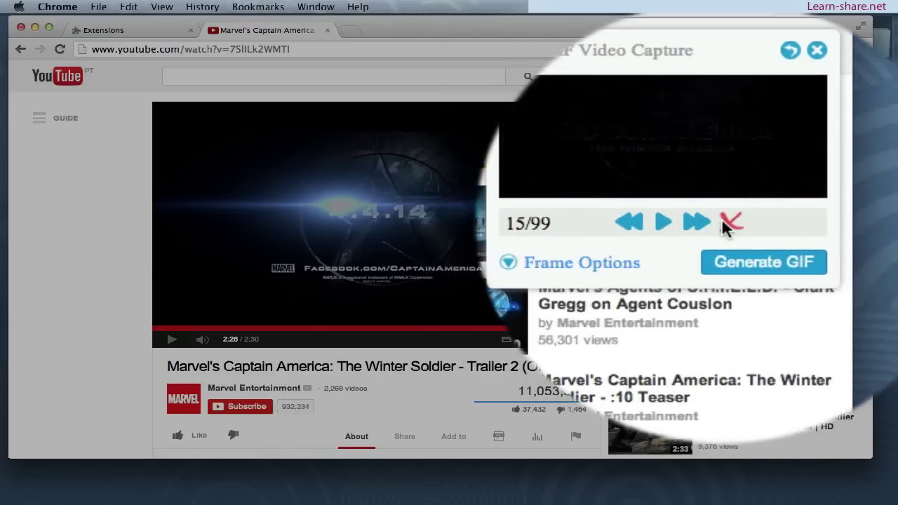
pyautogui.click(724, 220)
pyautogui.click(724, 220)
pyautogui.click(724, 220)
pyautogui.click(724, 220)
pyautogui.click(724, 220)
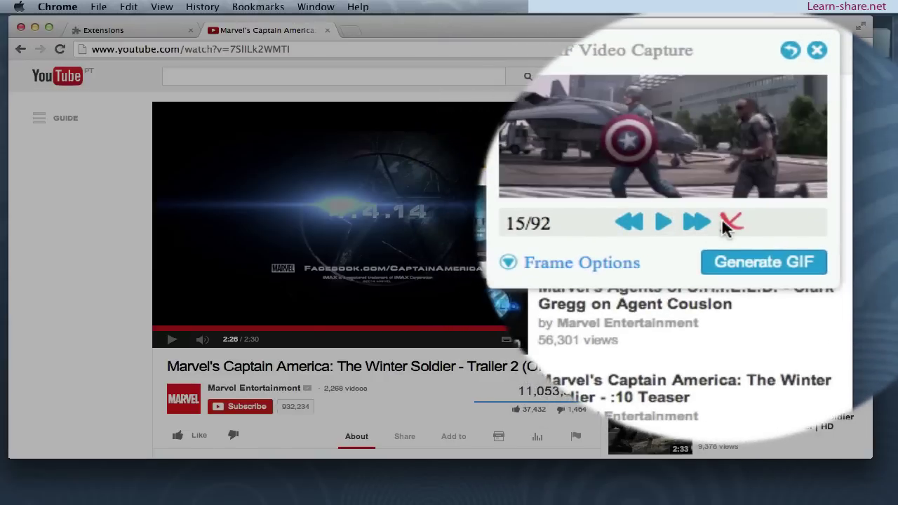
# Step: Replay the trimmed trailer capture up to its closing frames and view the available frame options
pyautogui.click(672, 224)
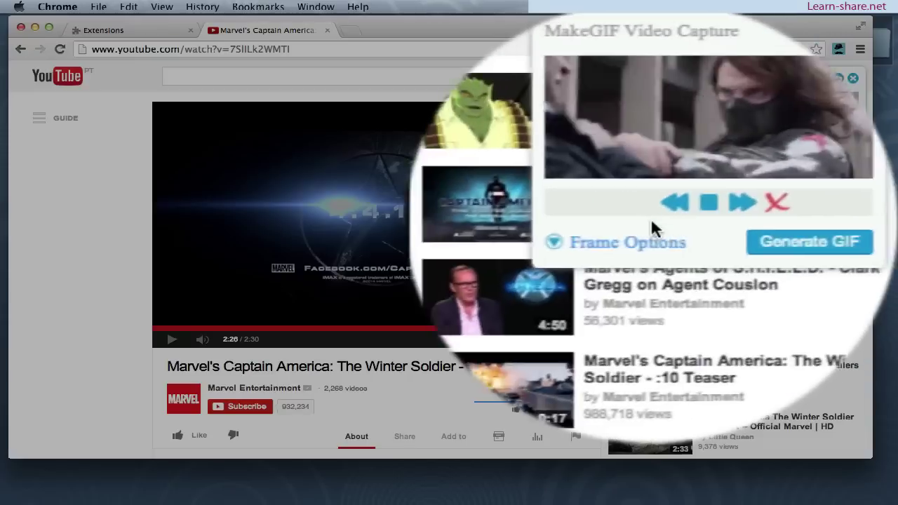
pyautogui.click(651, 218)
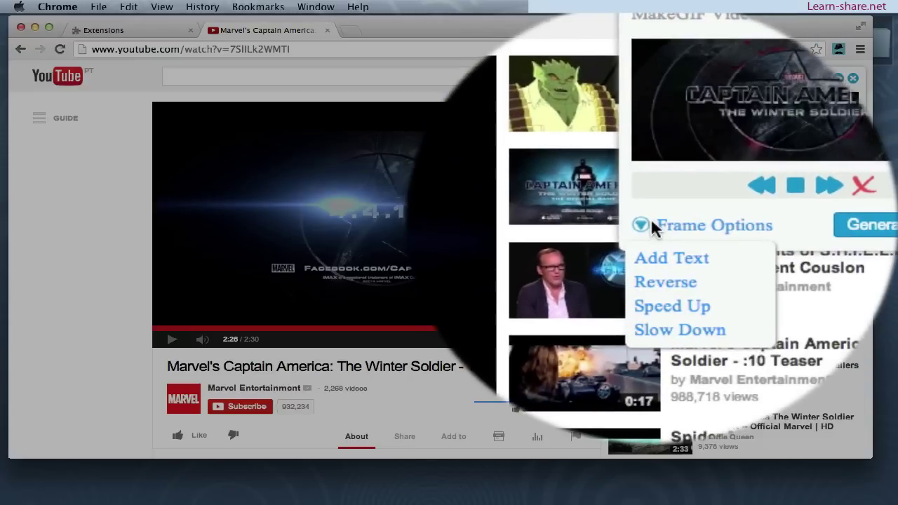
pyautogui.click(653, 221)
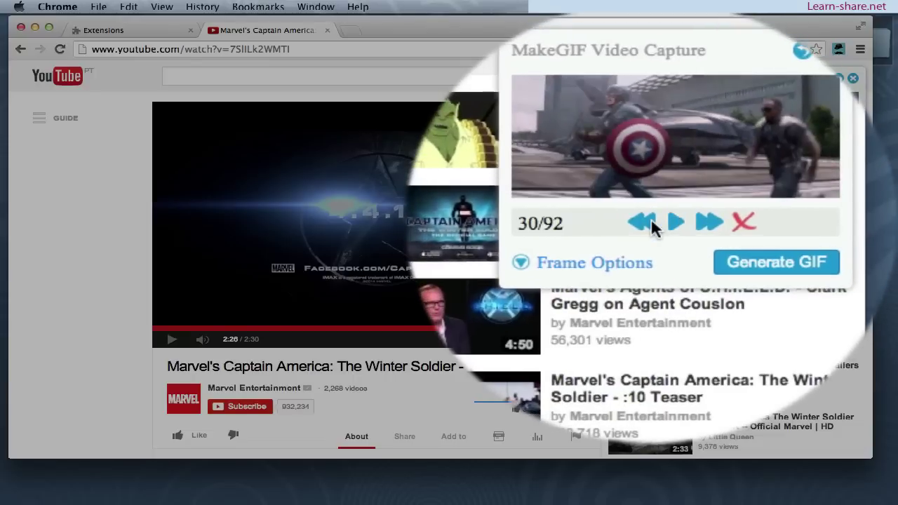
pyautogui.click(651, 223)
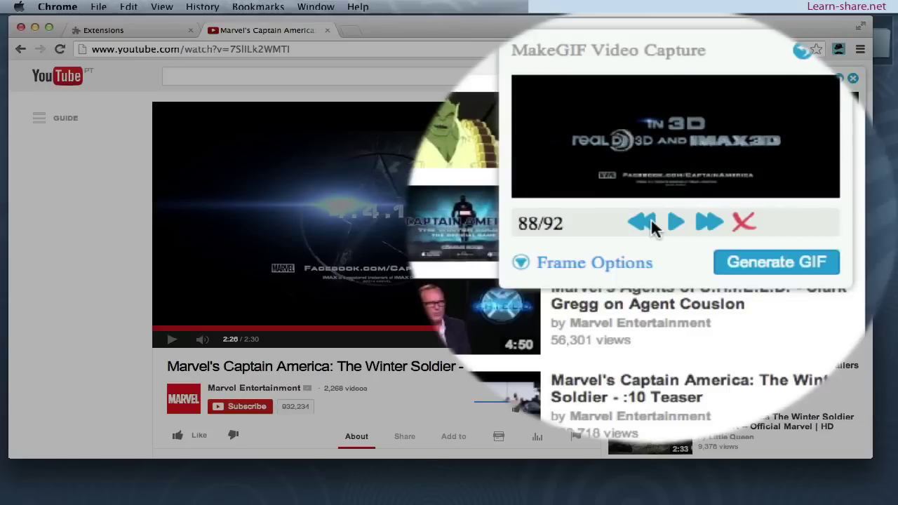
# Step: Step to the closing "In 3D" title frames and delete the last eight frames, keeping 84
pyautogui.click(705, 225)
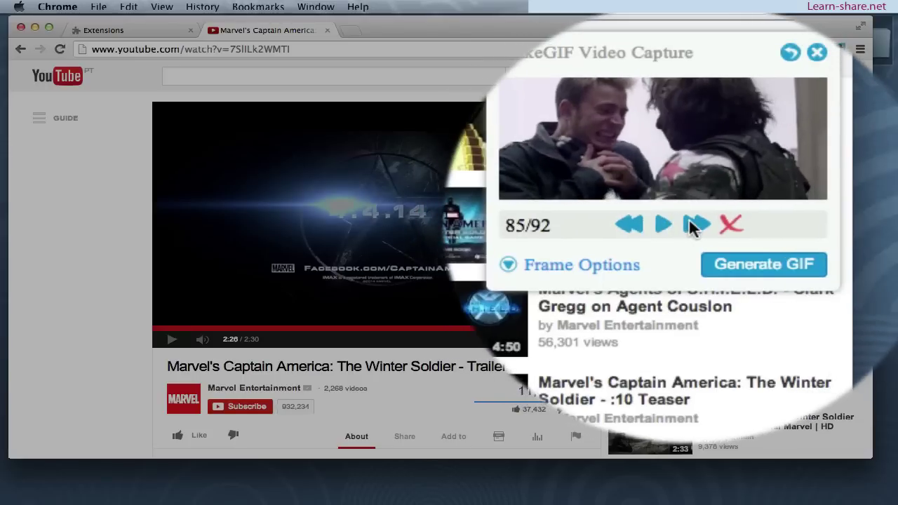
pyautogui.click(649, 225)
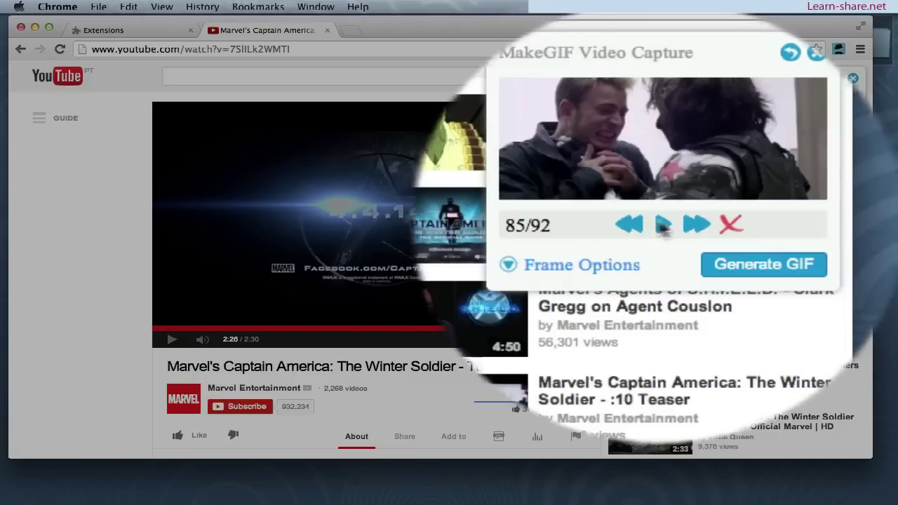
pyautogui.click(705, 225)
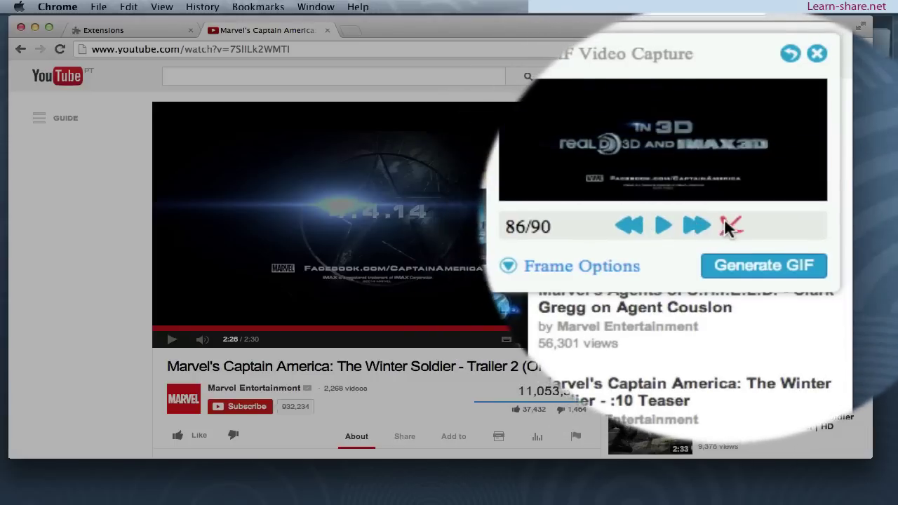
pyautogui.click(730, 226)
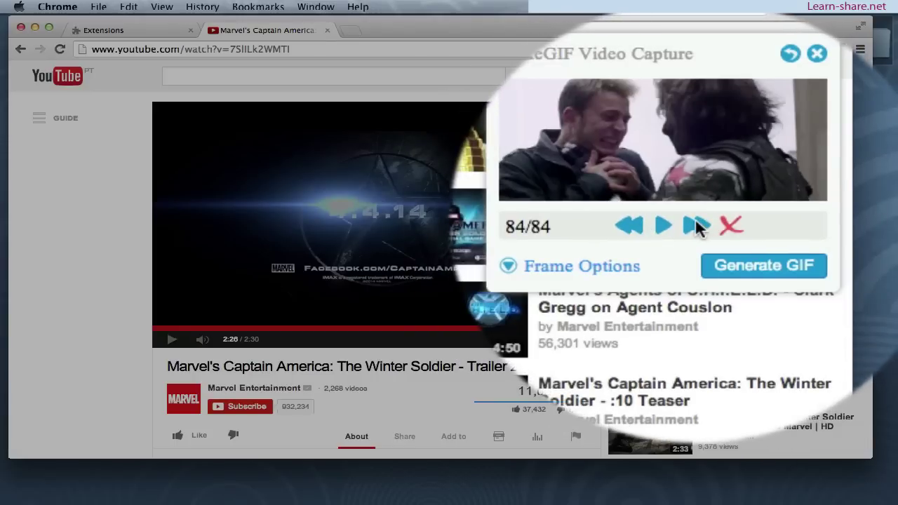
# Step: Replay the trimmed capture and generate the GIF from it
pyautogui.click(696, 225)
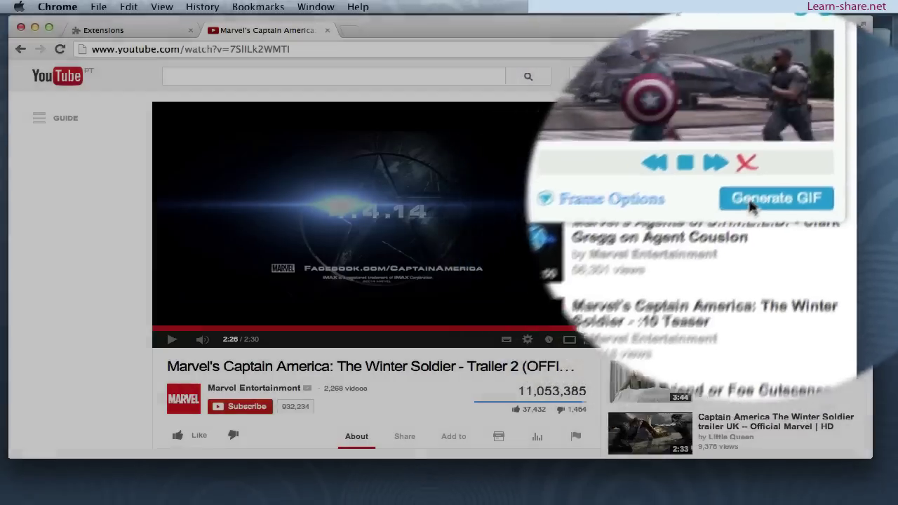
pyautogui.click(806, 201)
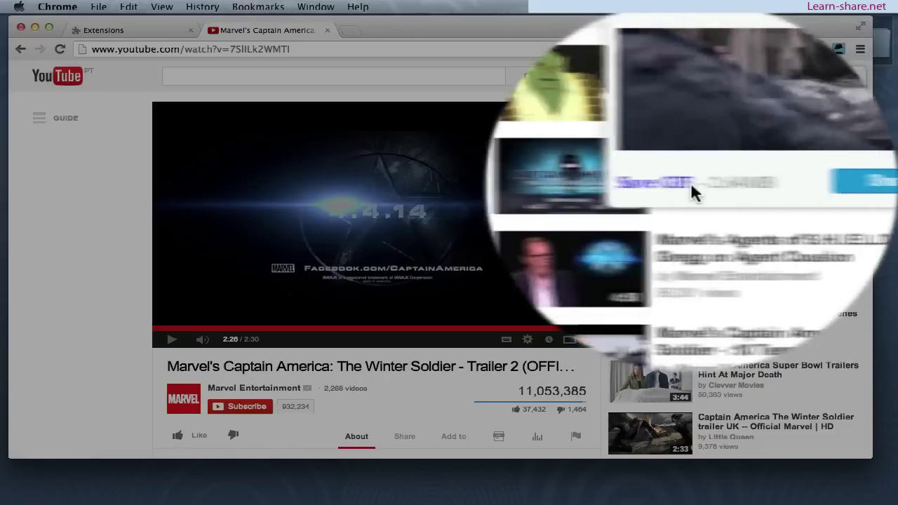
# Step: Save the generated GIF to the computer and open the downloaded animation.gif
pyautogui.click(691, 179)
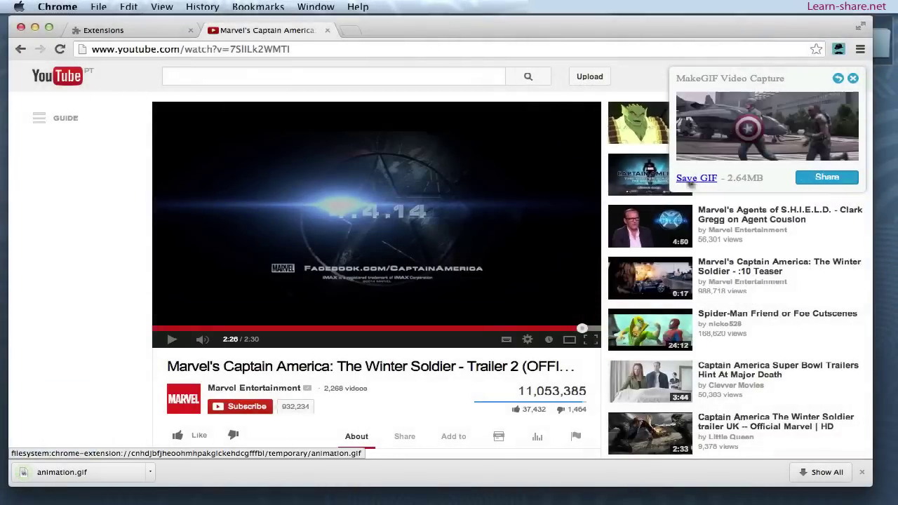
pyautogui.click(63, 473)
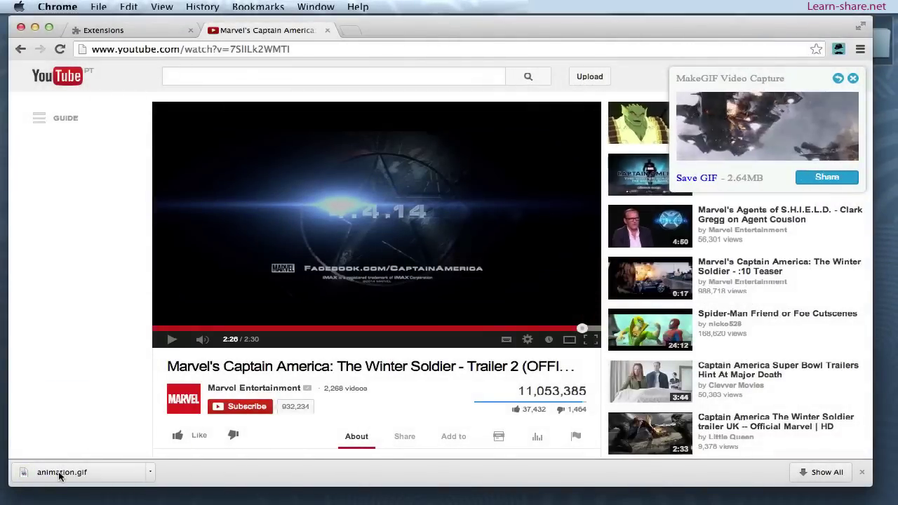
pyautogui.click(150, 472)
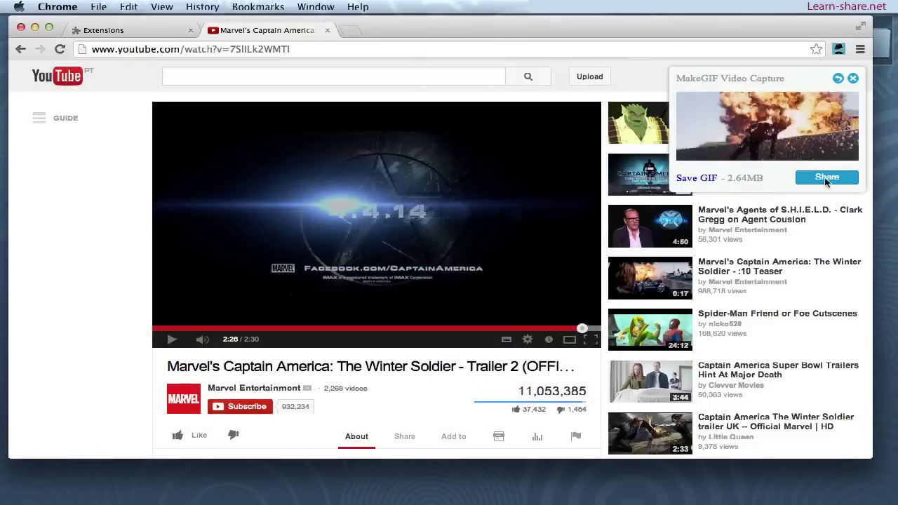
# Step: Upload the GIF to the MakeGIF site for sharing and save it with the title "Captain America"
pyautogui.click(826, 178)
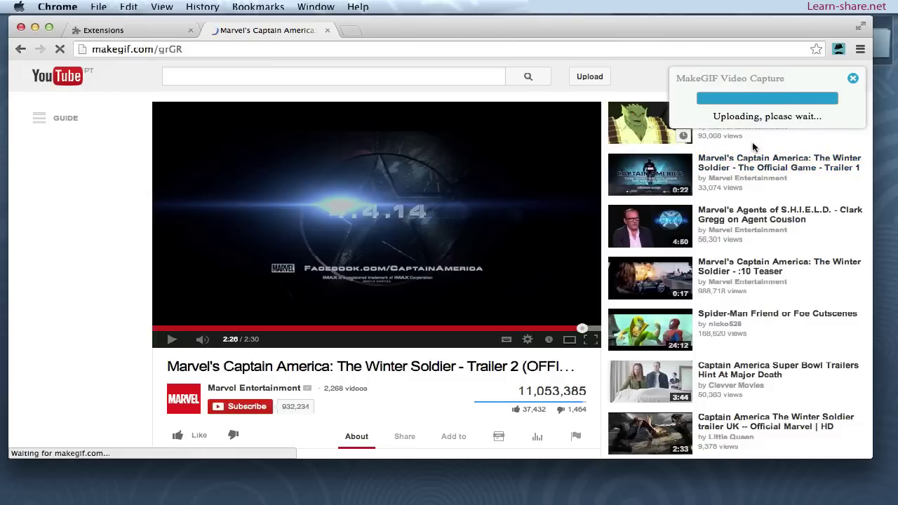
pyautogui.write('Ca')
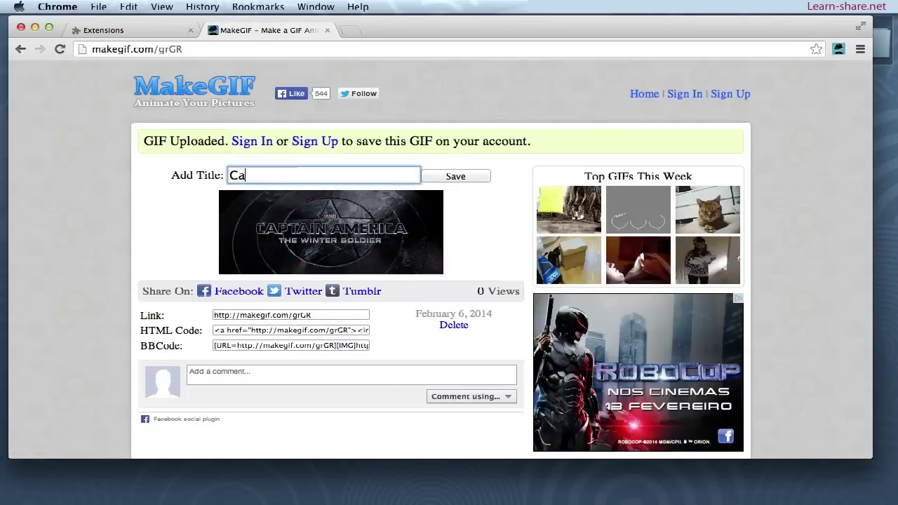
pyautogui.write('ptain America')
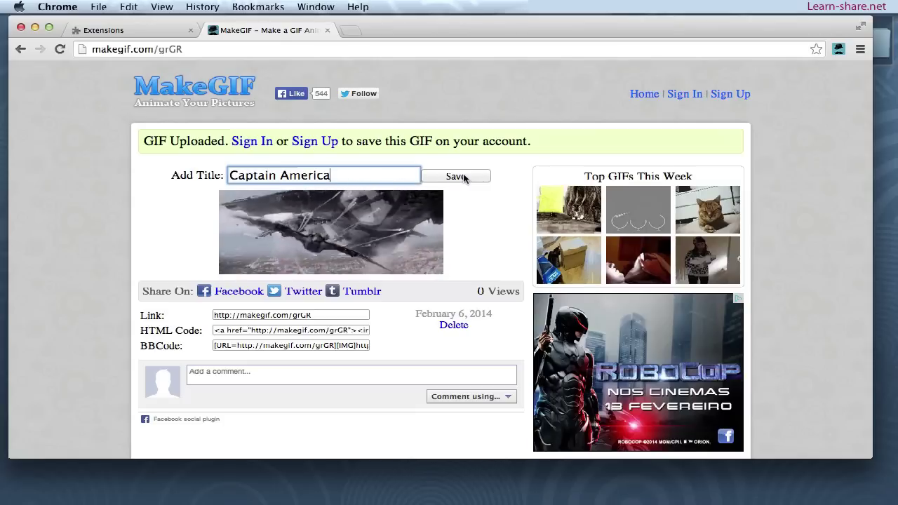
pyautogui.click(464, 177)
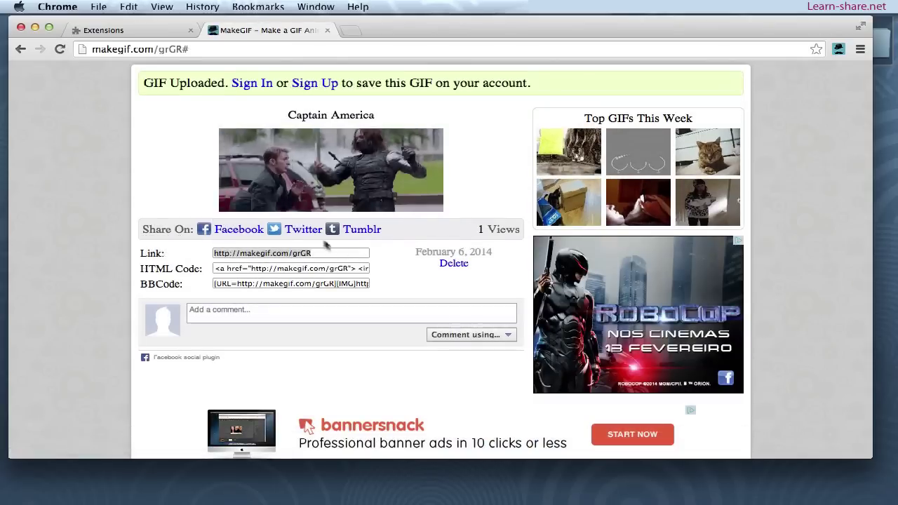
# Step: Share the Captain America GIF on Twitter and return to its MakeGIF page
pyautogui.click(300, 231)
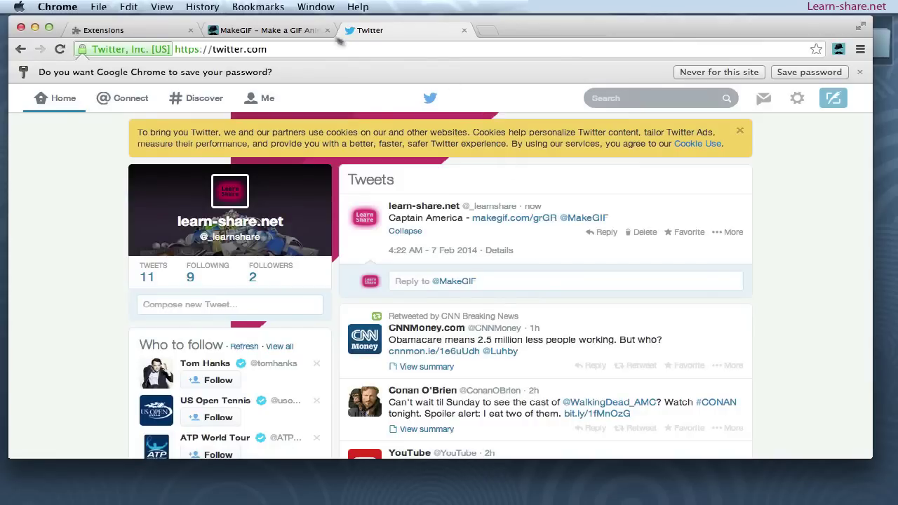
pyautogui.click(291, 32)
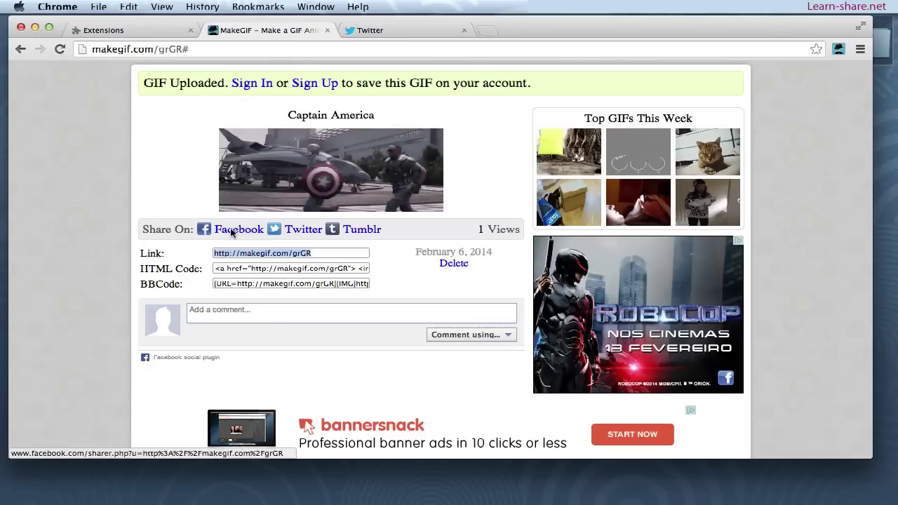
# Step: Switch to Preview to check animation.gif, and open a Quick Look of CaptainAmerica.gif from the desktop
pyautogui.press('super+Tab')
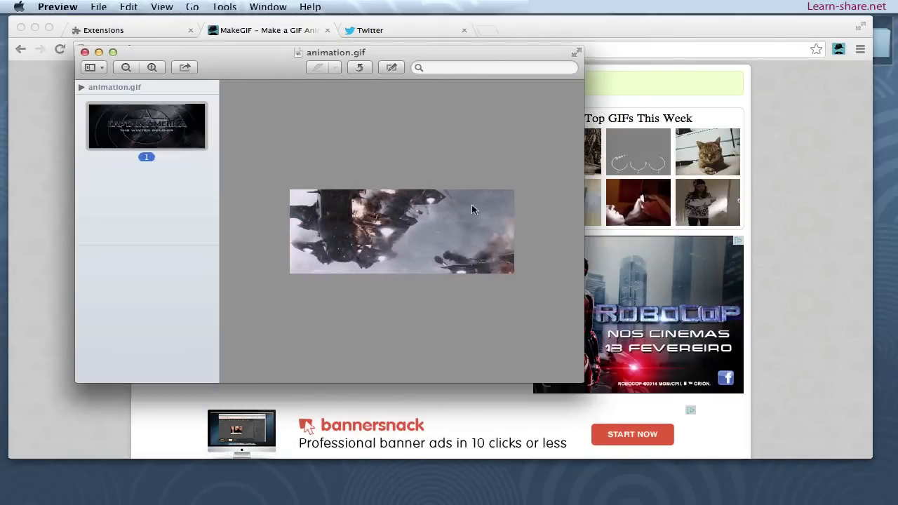
pyautogui.press('F11')
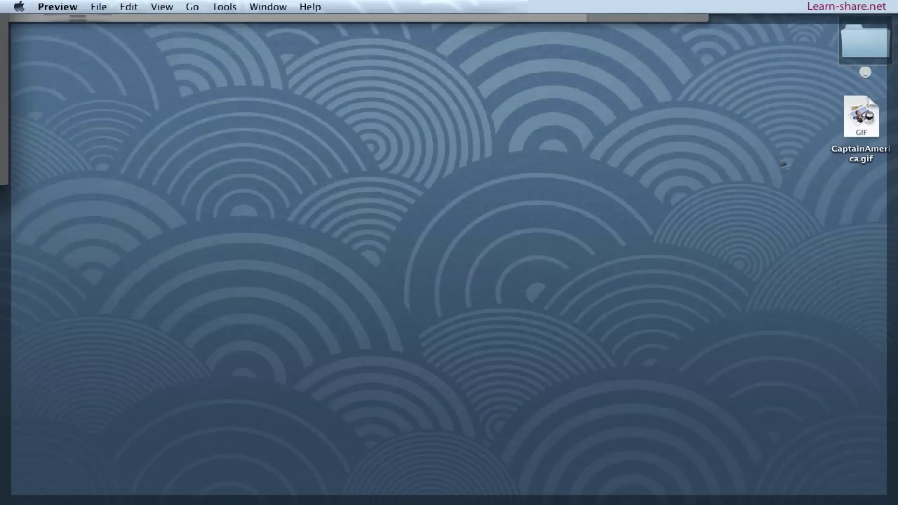
pyautogui.click(862, 123)
pyautogui.press('space')
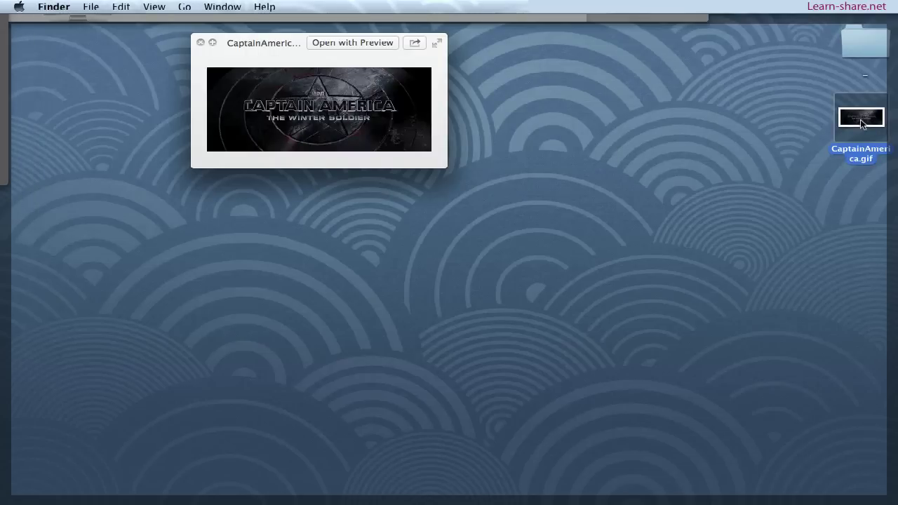
# Step: Enlarge the Quick Look window of CaptainAmerica.gif, shrink it back and move it closer to the middle of the desktop
pyautogui.moveTo(444, 166); pyautogui.dragTo(534, 256)
pyautogui.moveTo(495, 231); pyautogui.dragTo(423, 170)
pyautogui.moveTo(276, 47); pyautogui.dragTo(331, 127)
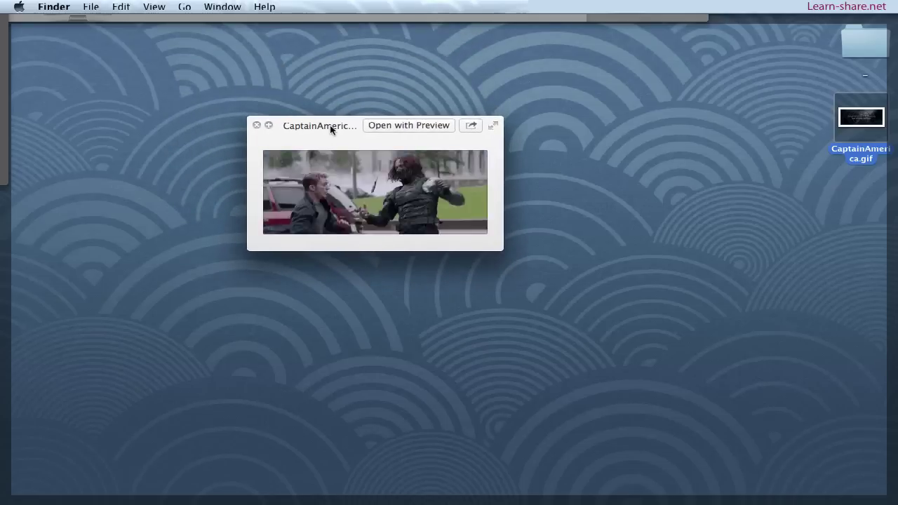